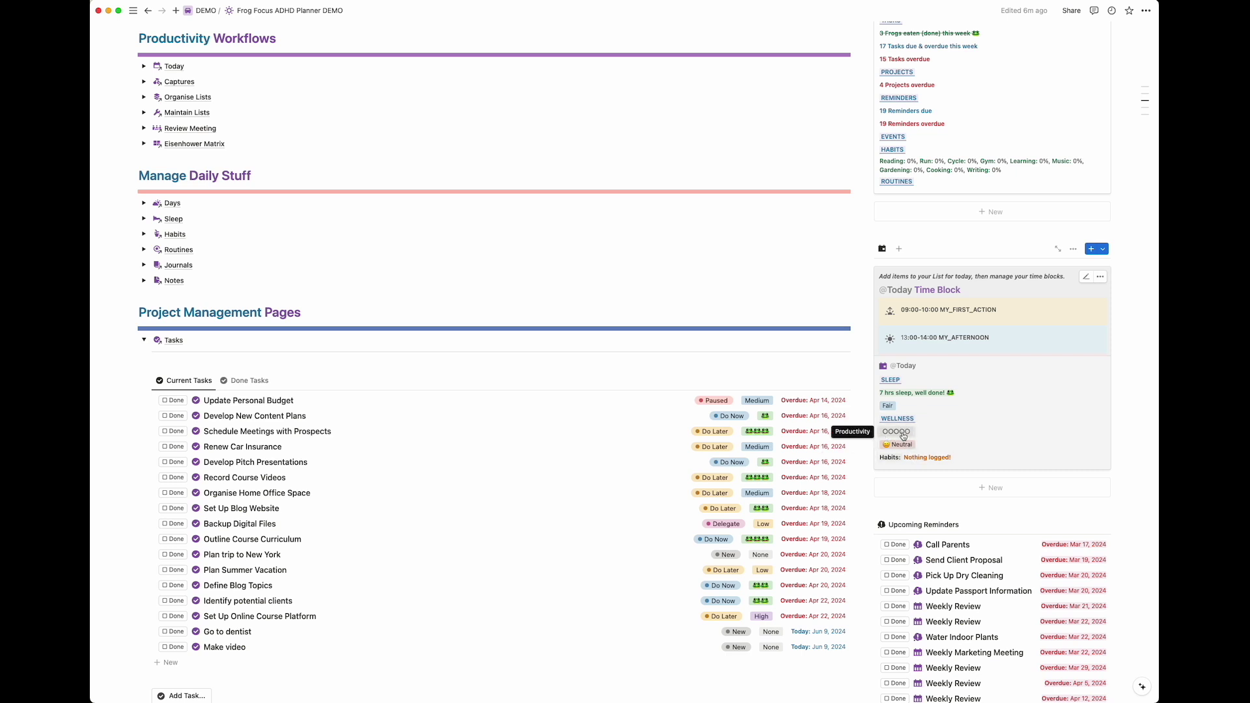
Step: In today's card, set Productivity to three filled circles out of five and the mood to Focused
{"action": "left_click", "coordinate": [903, 434]}
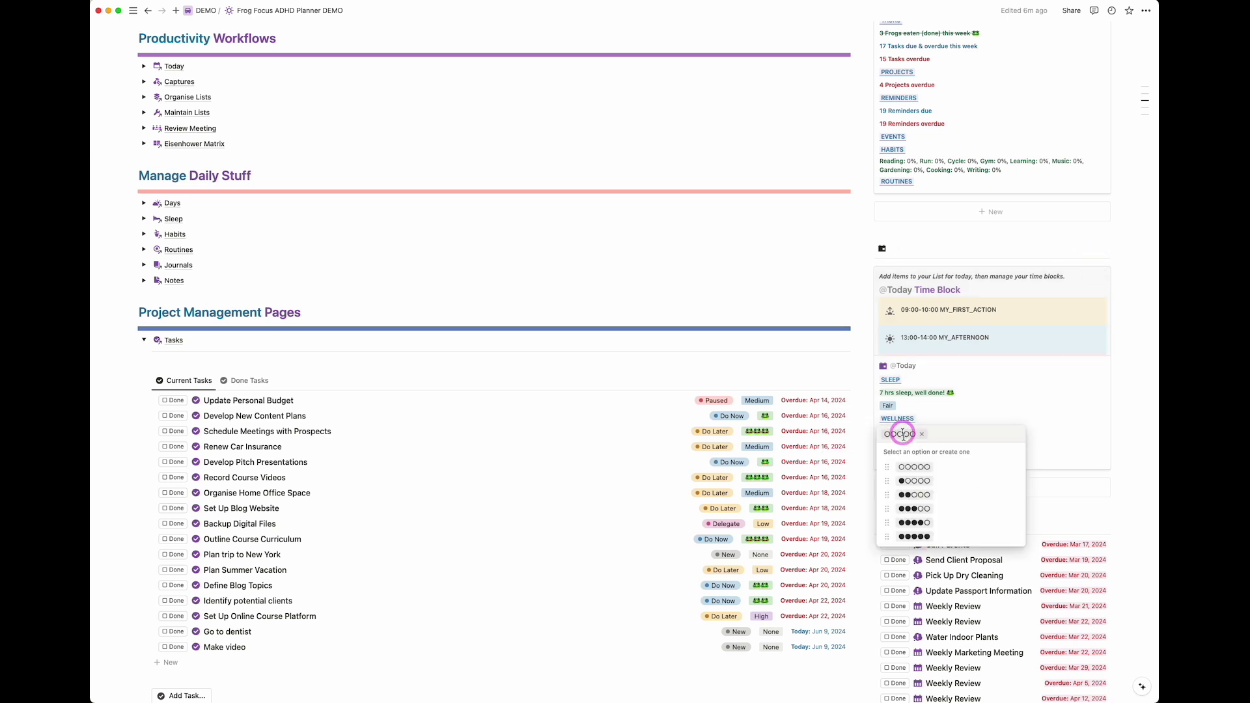
{"action": "left_click", "coordinate": [909, 508]}
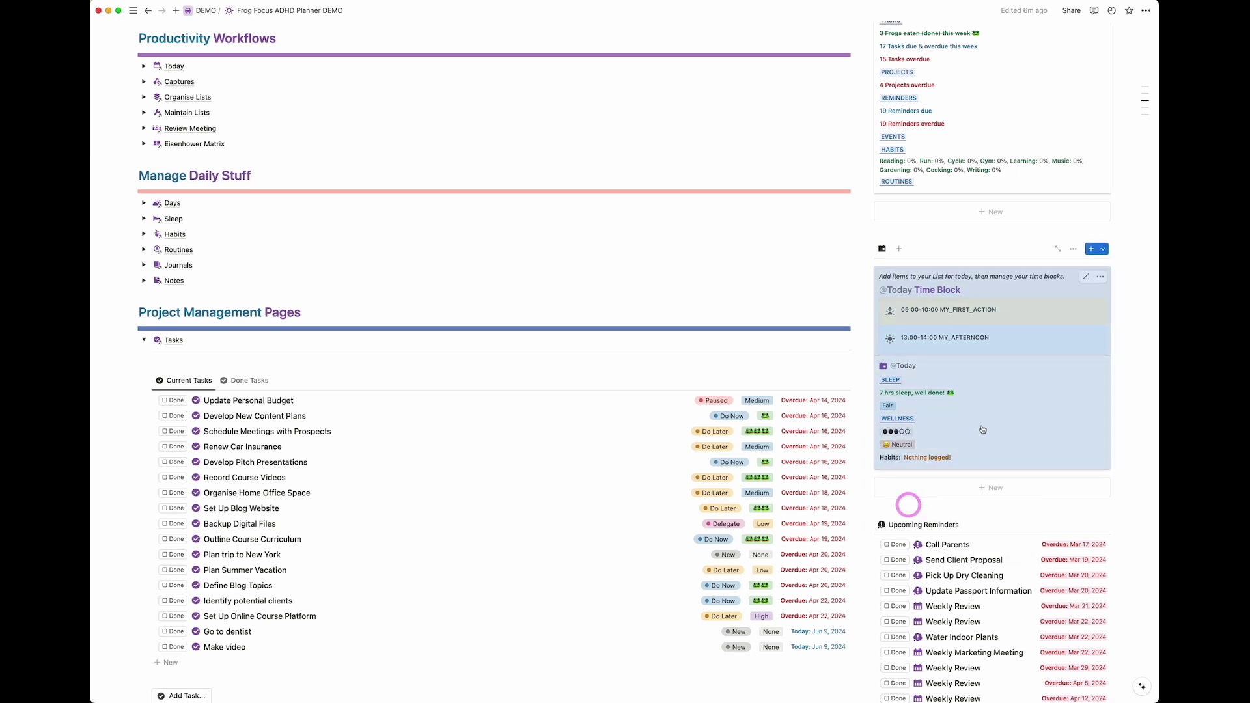
{"action": "left_click", "coordinate": [910, 442]}
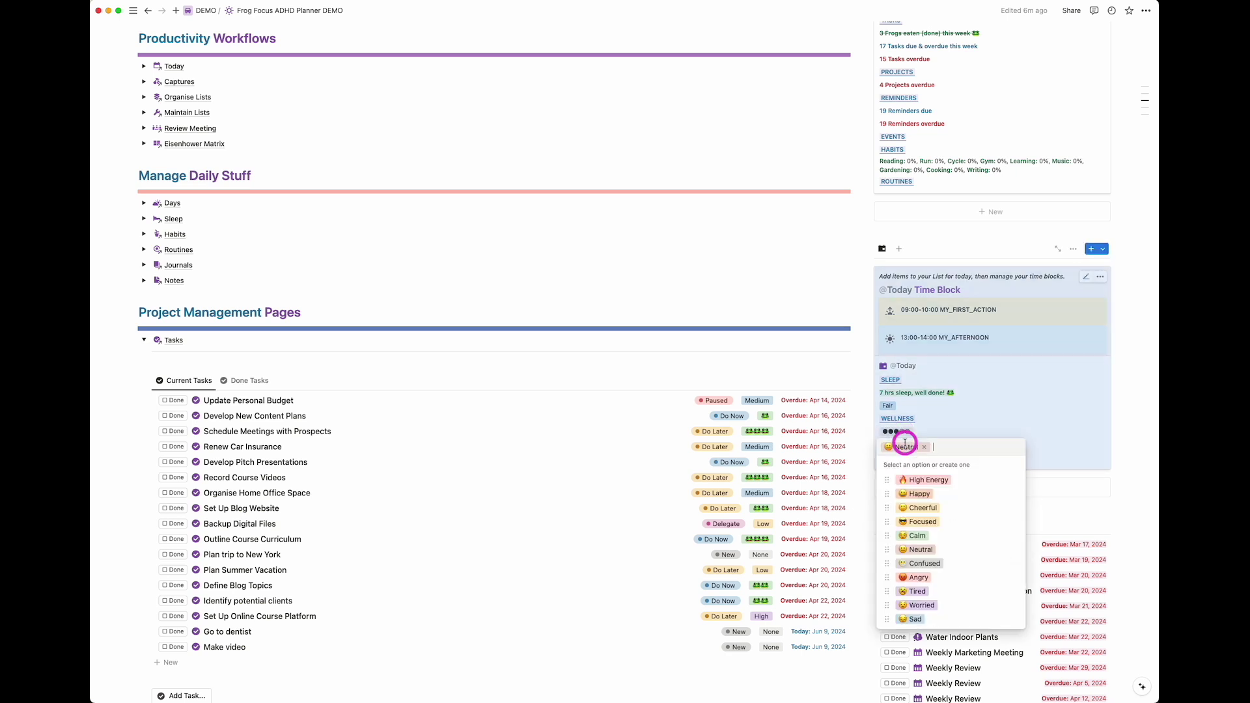
{"action": "left_click", "coordinate": [923, 522]}
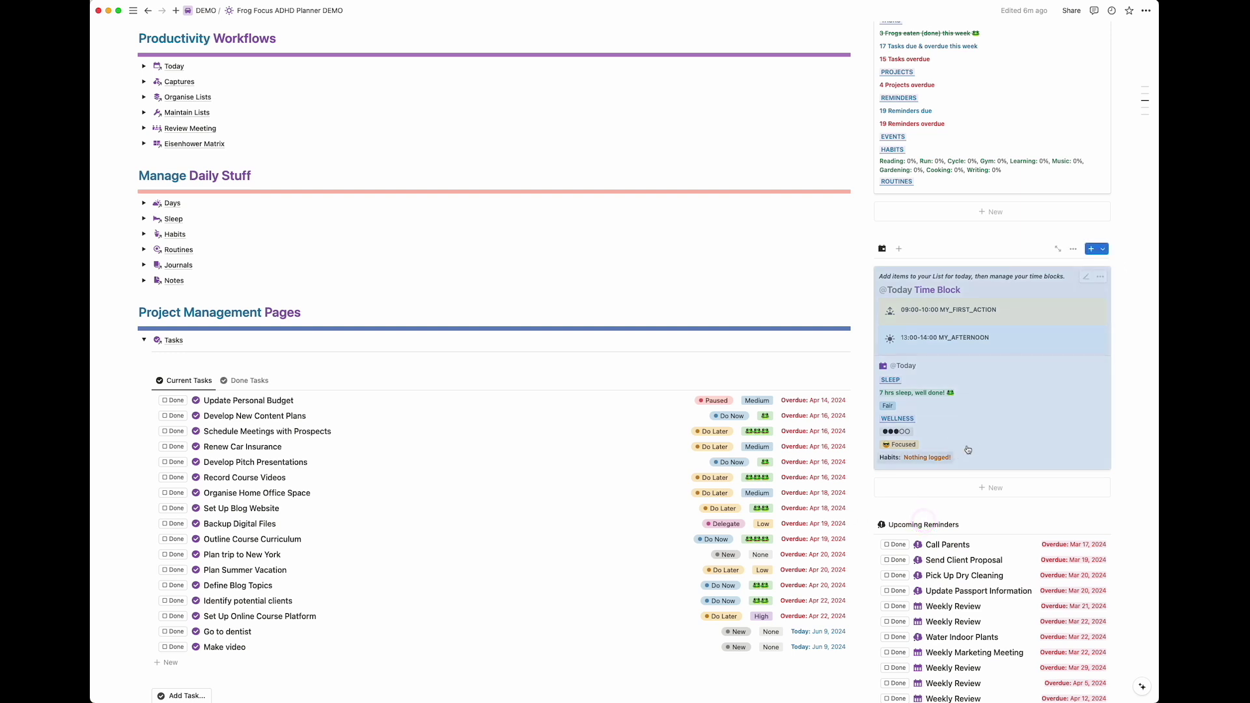
Step: Set the sleep quality in today's card to Rejuvenated
{"action": "left_click", "coordinate": [889, 405]}
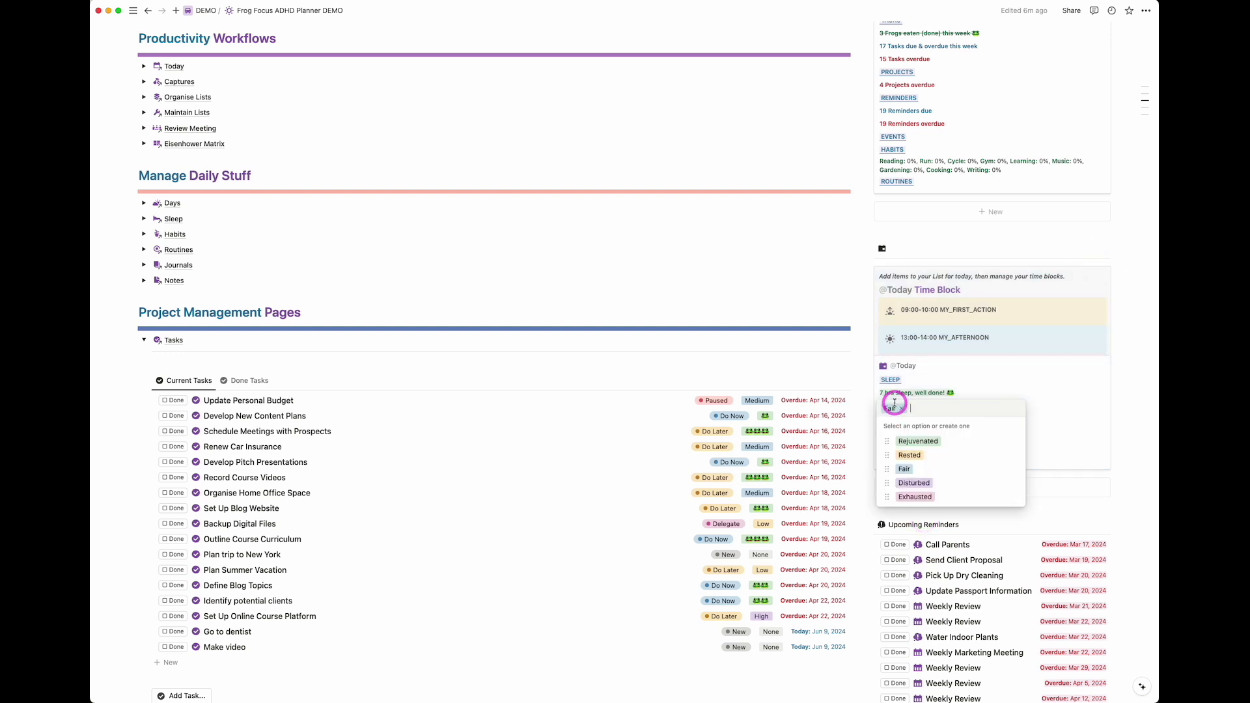
{"action": "left_click", "coordinate": [935, 442]}
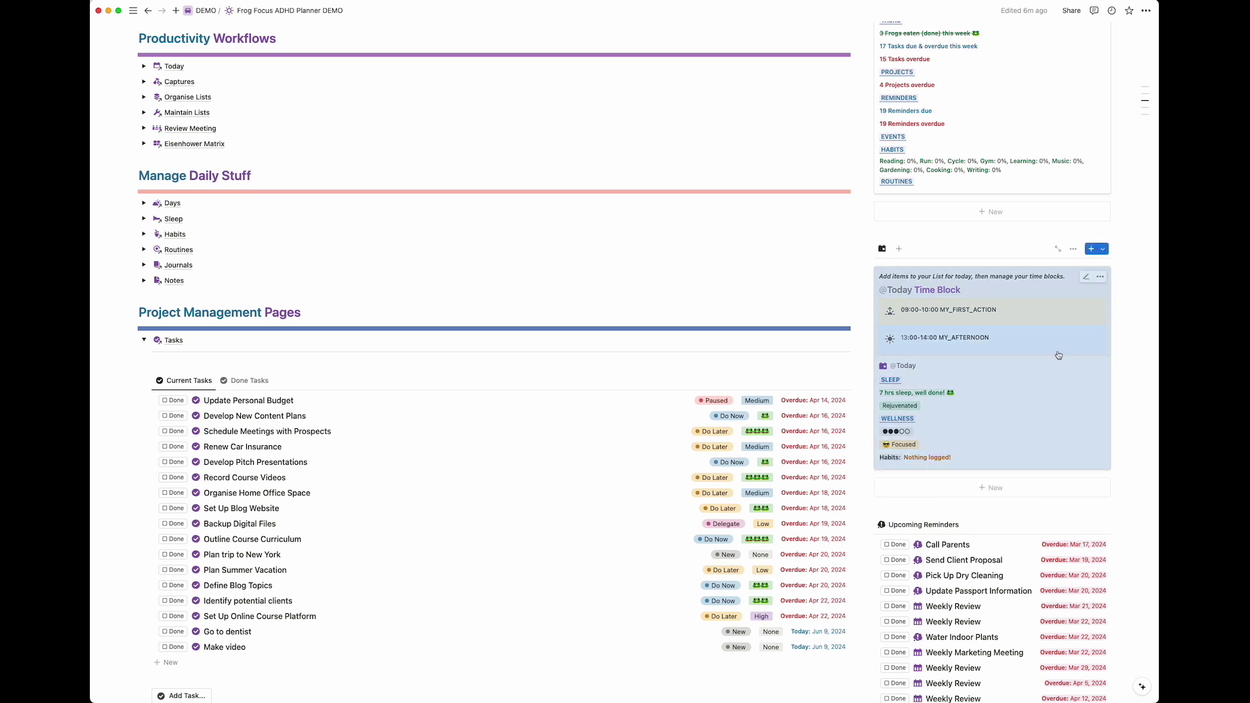
Step: Open today's record and set Sleep Duration to 5 hours and Sleep Quality to Disturbed
{"action": "left_click", "coordinate": [1041, 290]}
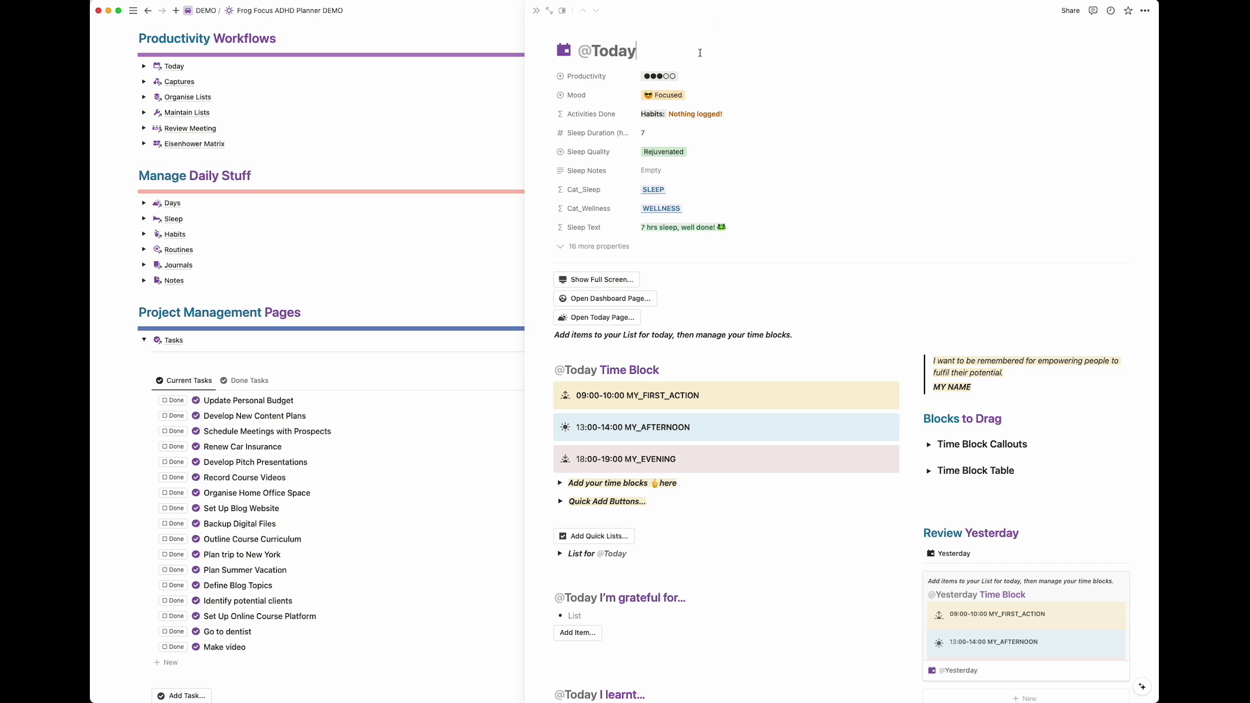
{"action": "left_click", "coordinate": [645, 134]}
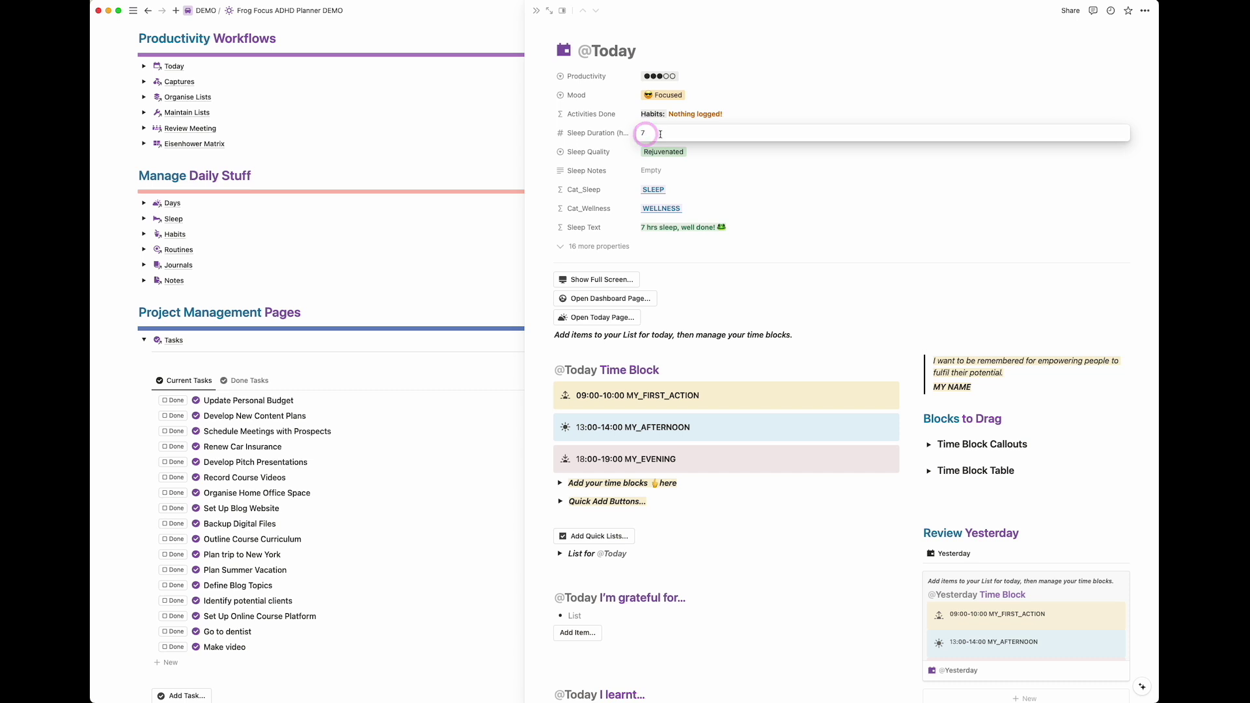
{"action": "key", "text": "BackSpace"}
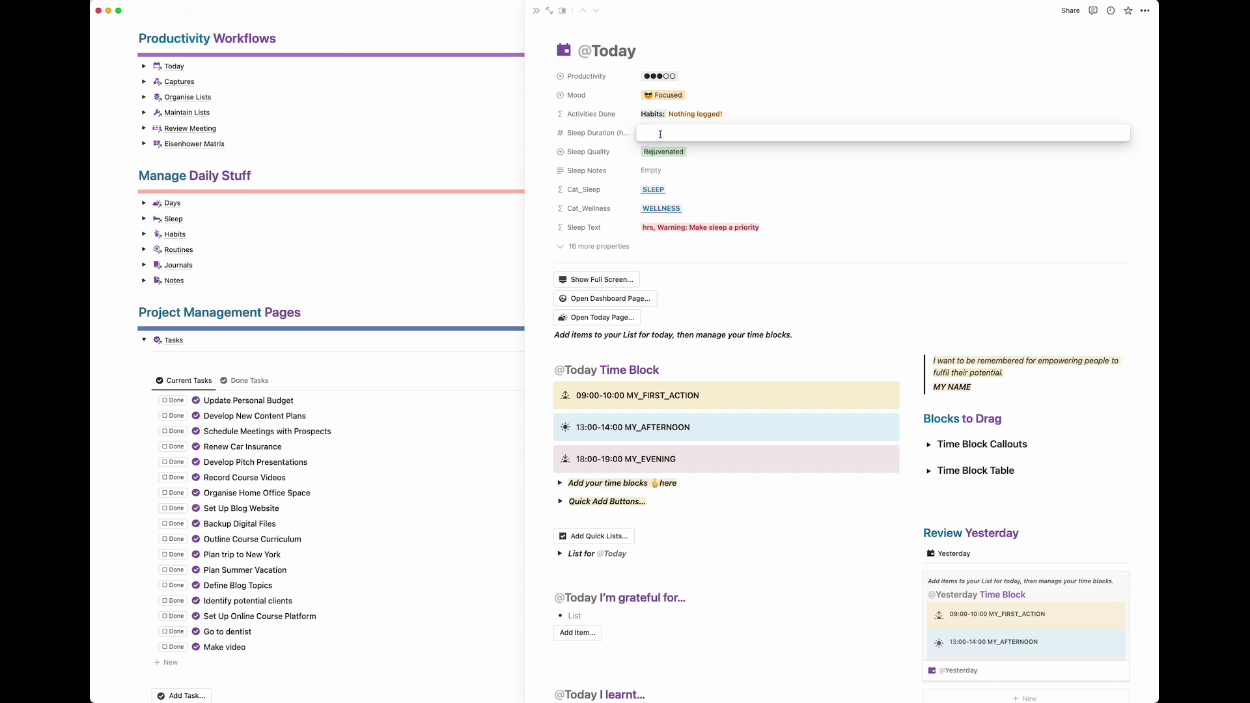
{"action": "type", "text": "5"}
{"action": "key", "text": "Return"}
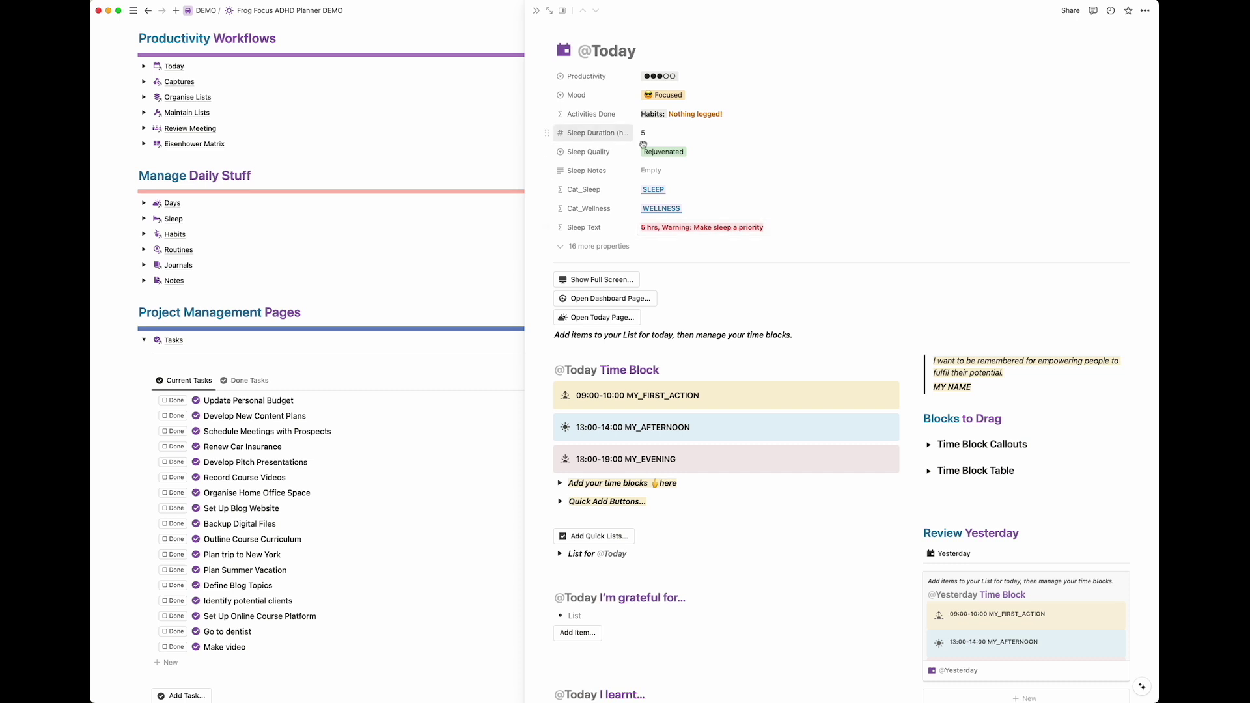
{"action": "left_click", "coordinate": [677, 154]}
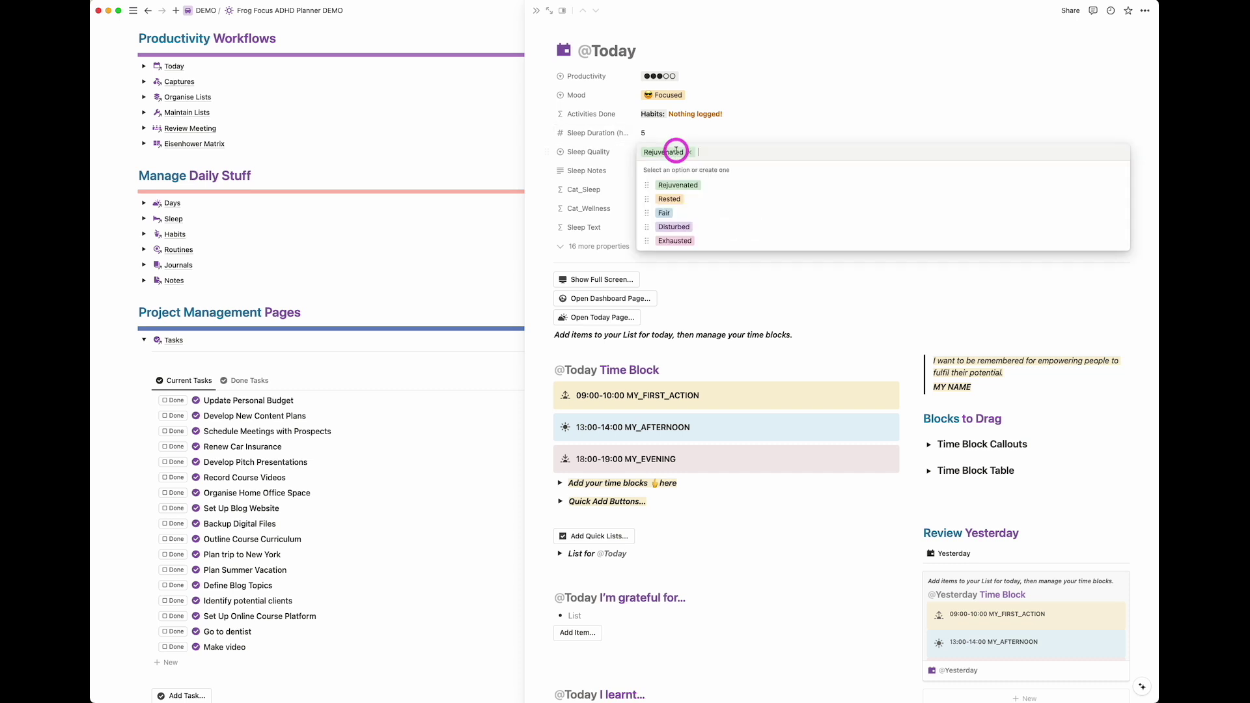
{"action": "left_click", "coordinate": [676, 226]}
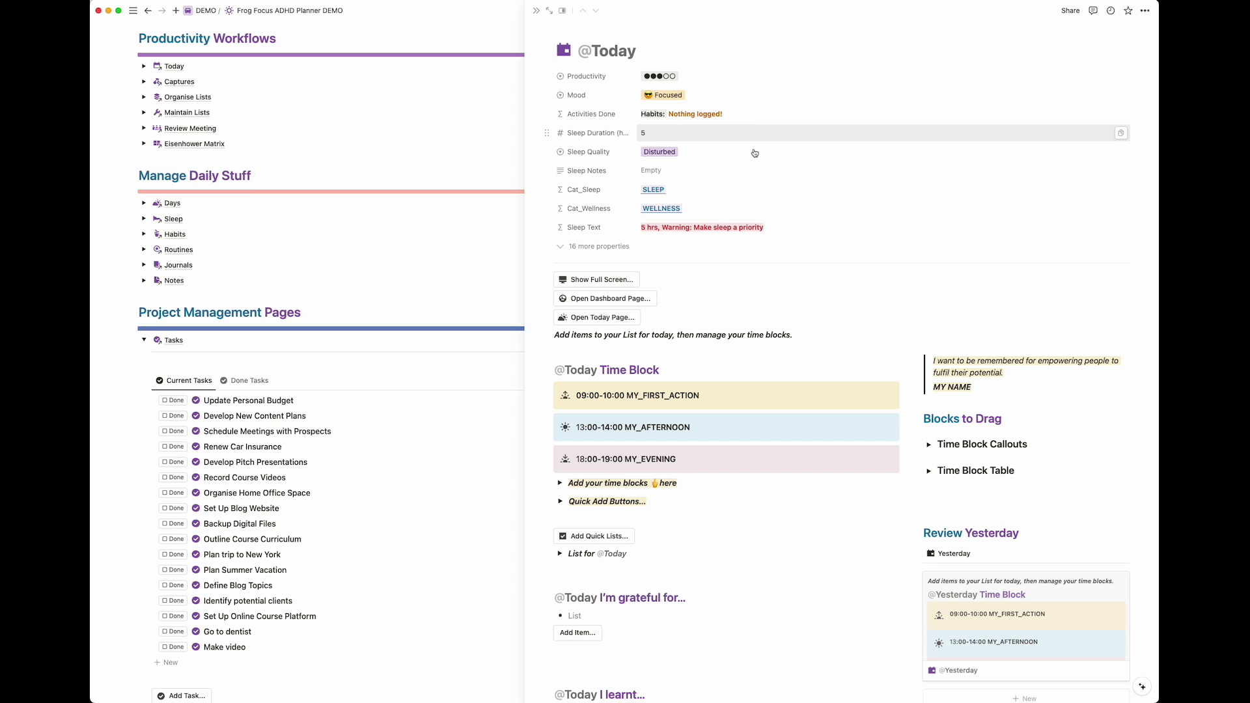
Step: View today's record full screen and its linked Today page, going back after each, and close the record to return to the dashboard
{"action": "left_click", "coordinate": [604, 280]}
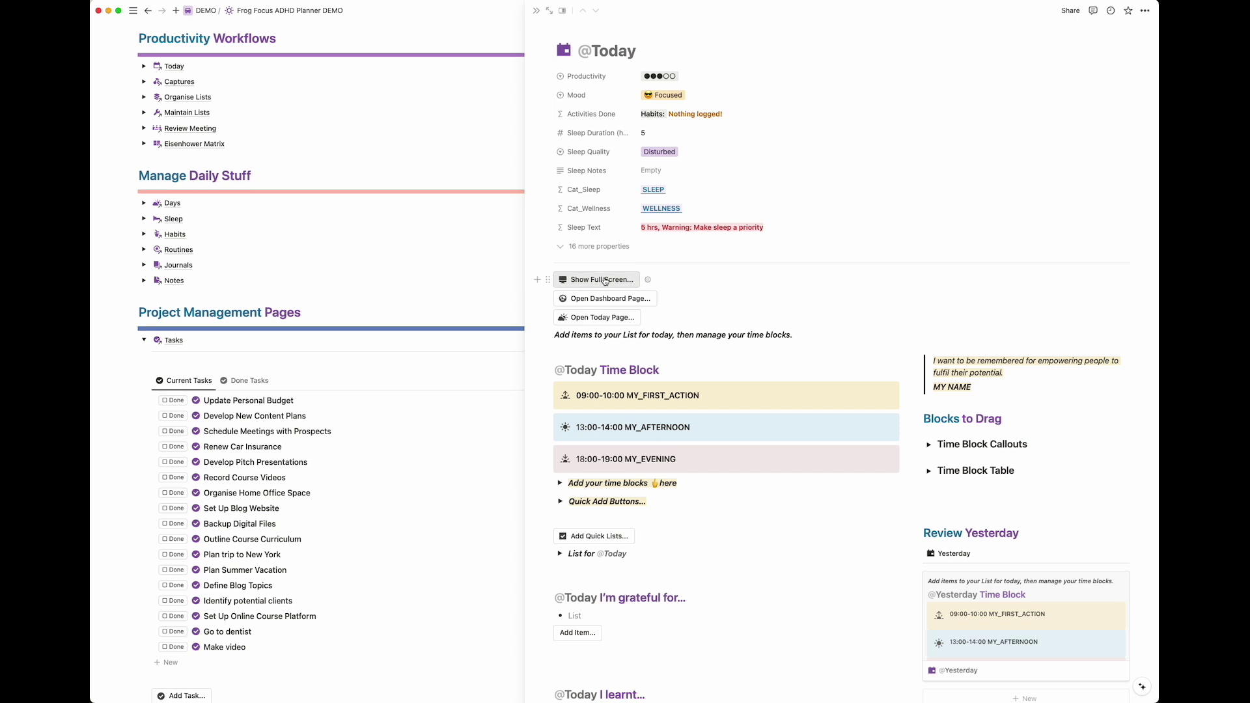
{"action": "left_click", "coordinate": [604, 280]}
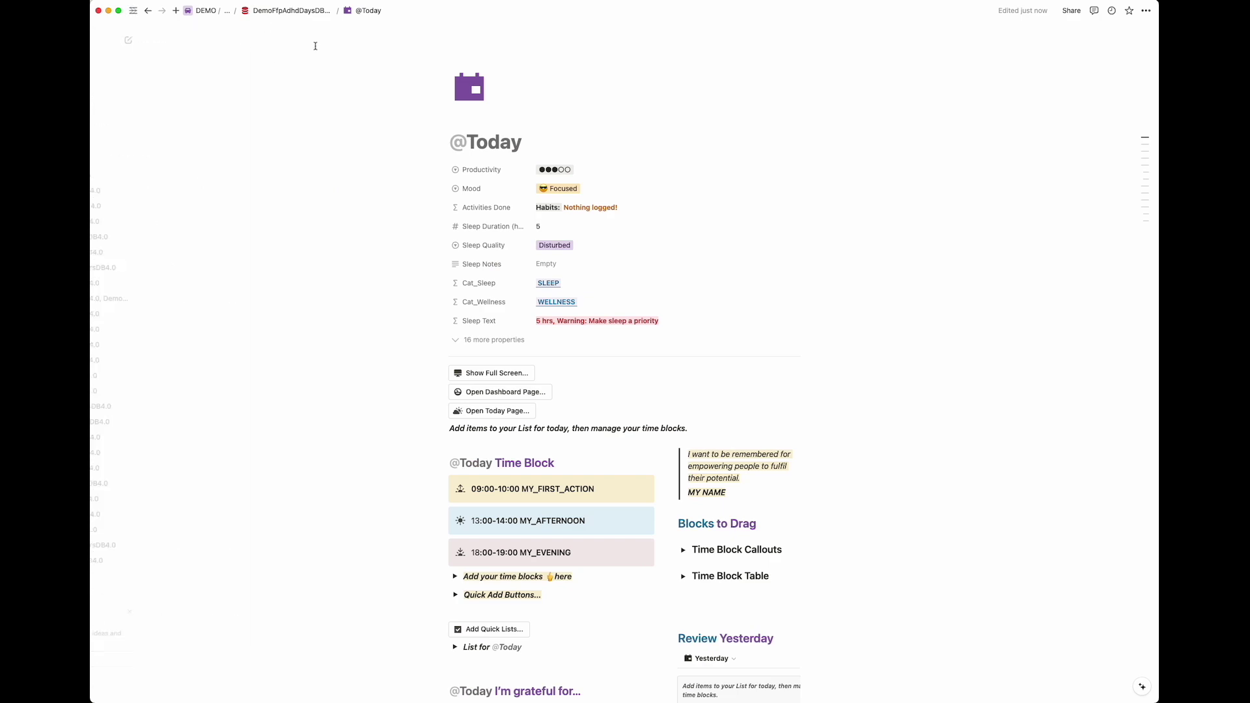
{"action": "left_click", "coordinate": [149, 12]}
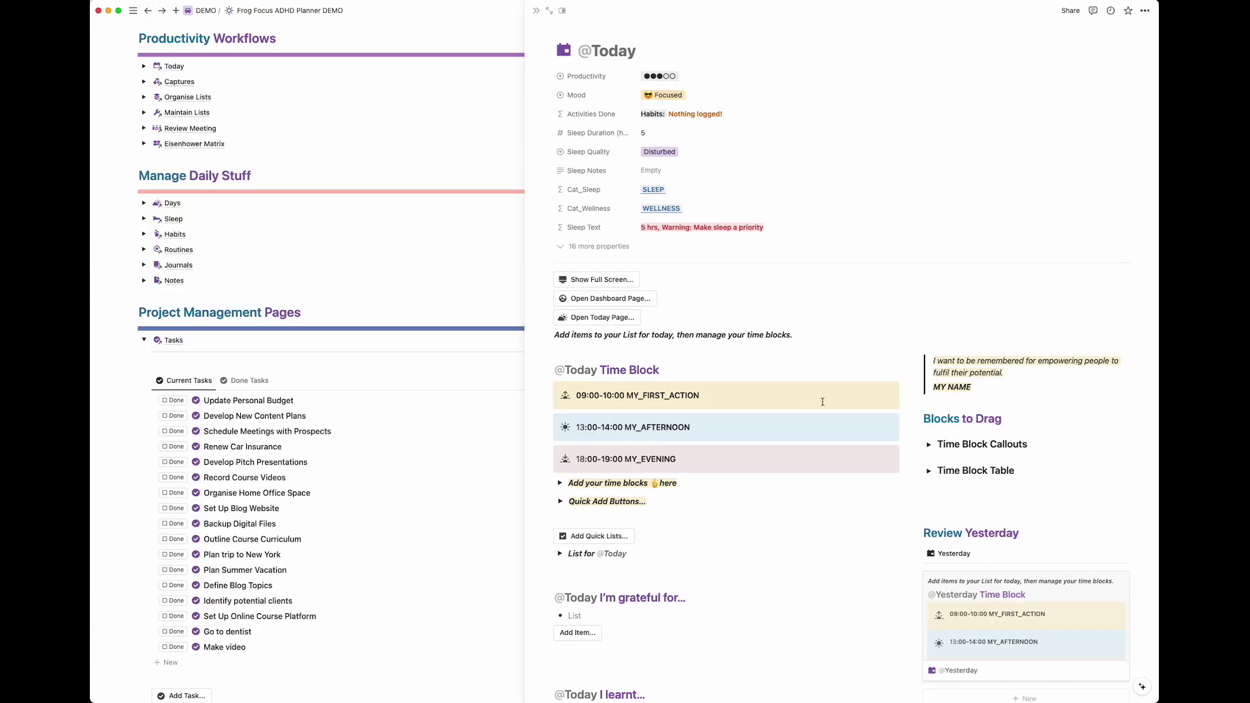
{"action": "left_click", "coordinate": [630, 319]}
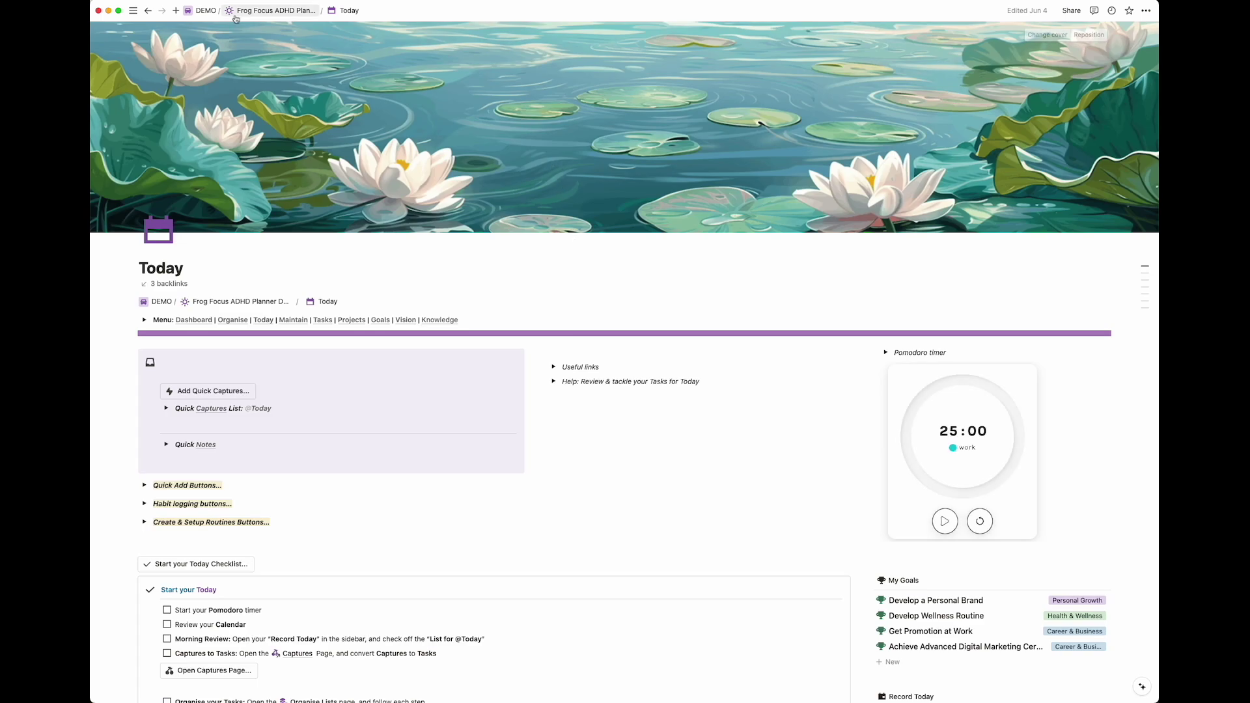
{"action": "left_click", "coordinate": [146, 11]}
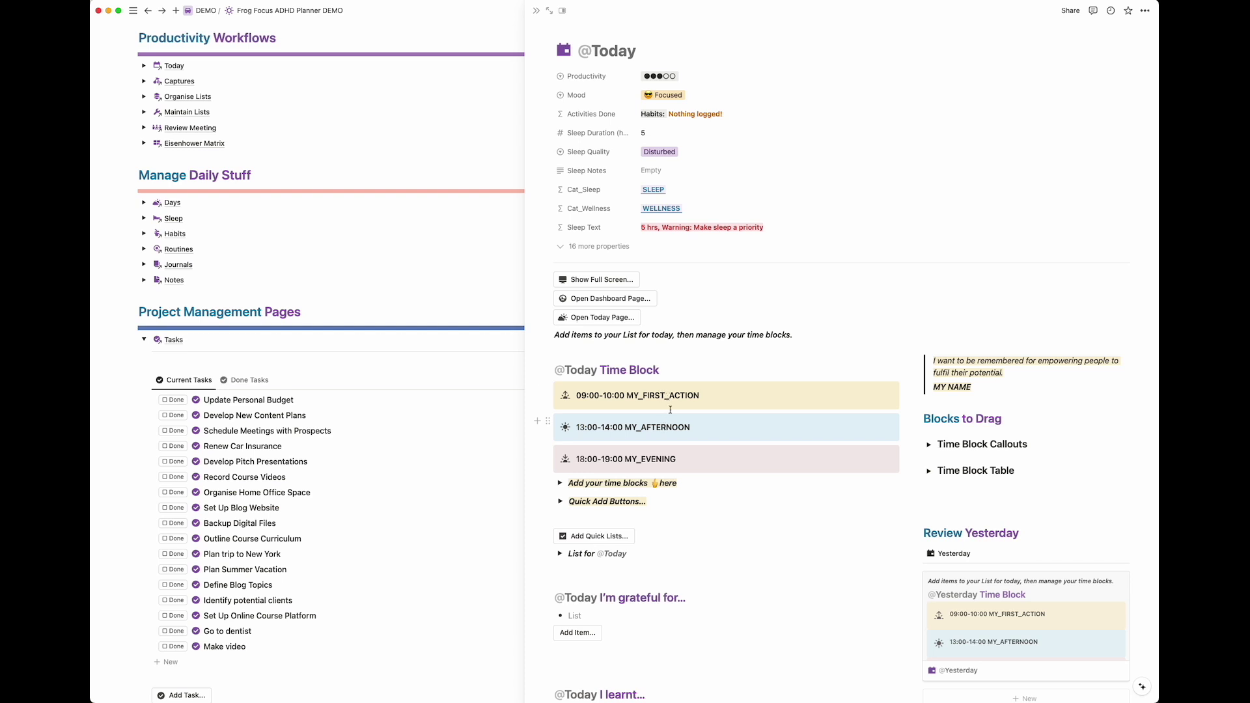
{"action": "left_click", "coordinate": [534, 10]}
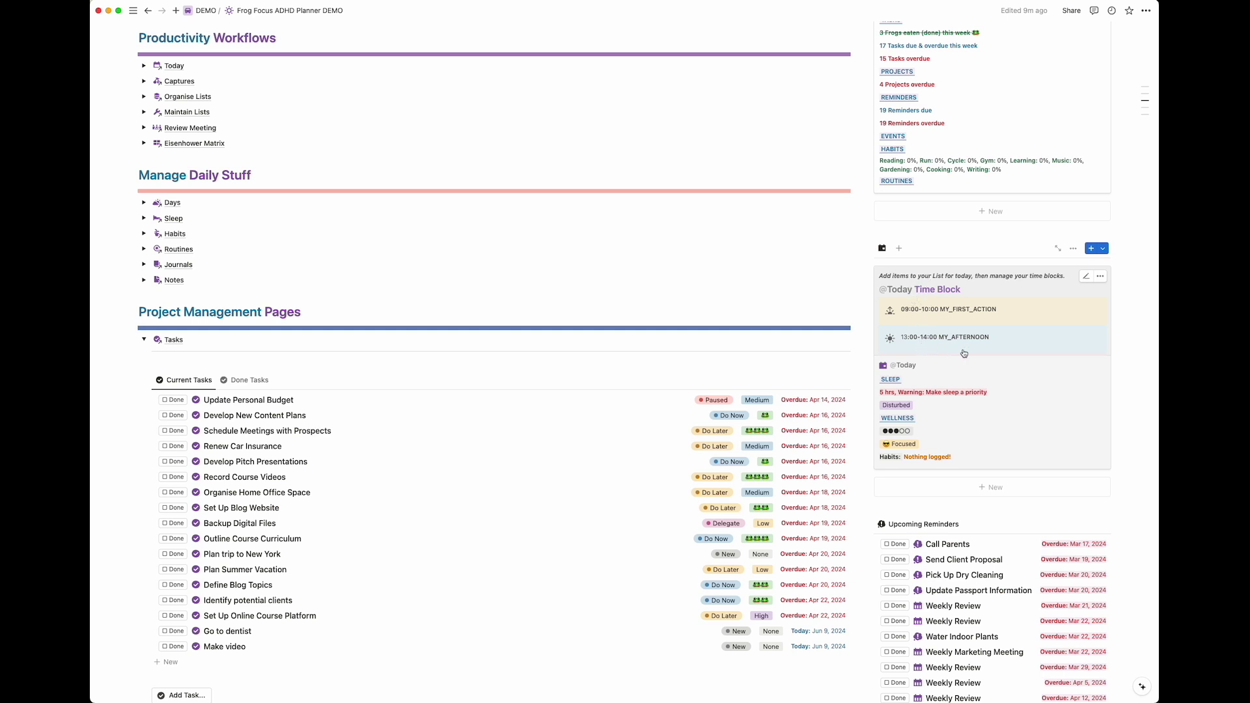
Step: Reopen today's record and replace the placeholder in the 09:00-10:00 time block with "Create video"
{"action": "left_click", "coordinate": [1014, 276]}
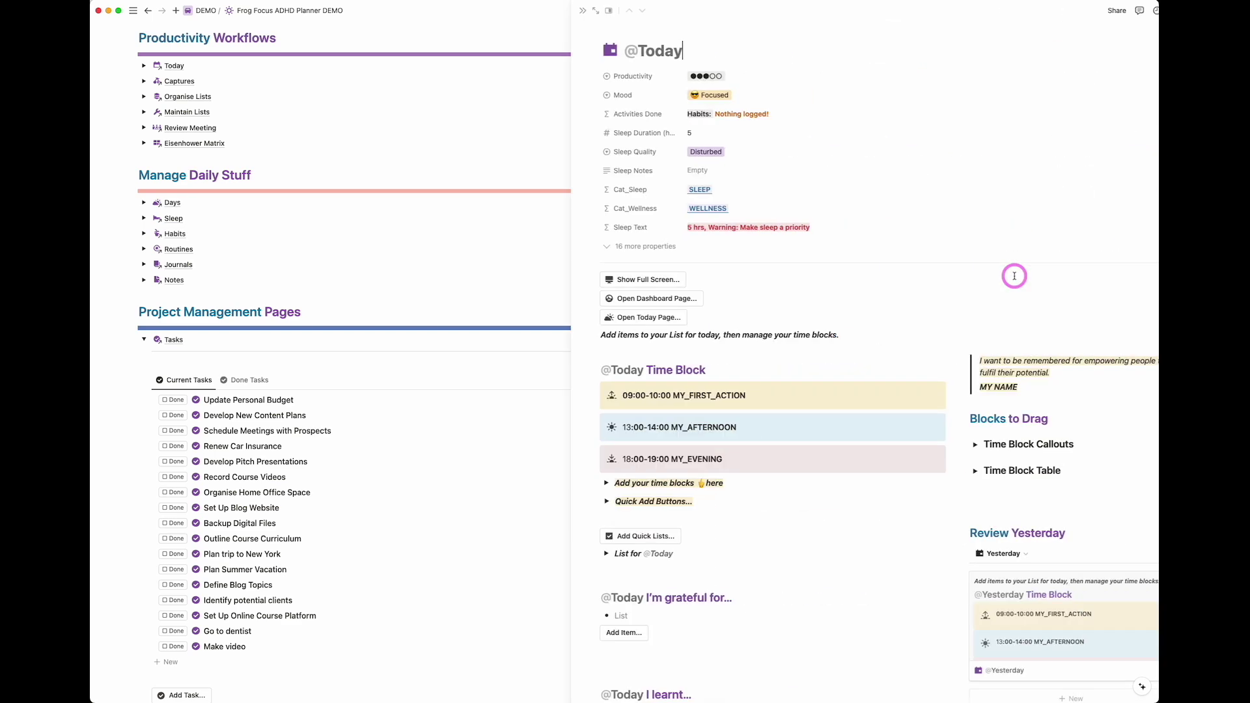
{"action": "double_click", "coordinate": [651, 397]}
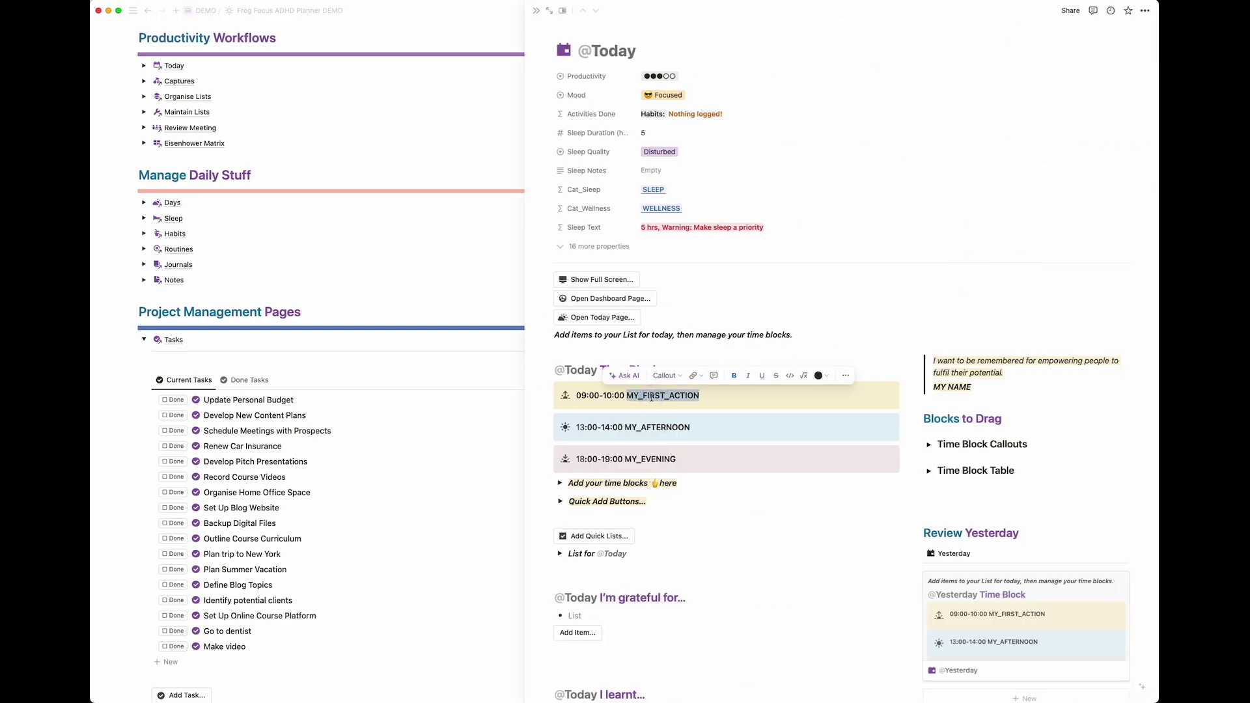
{"action": "type", "text": "Create"}
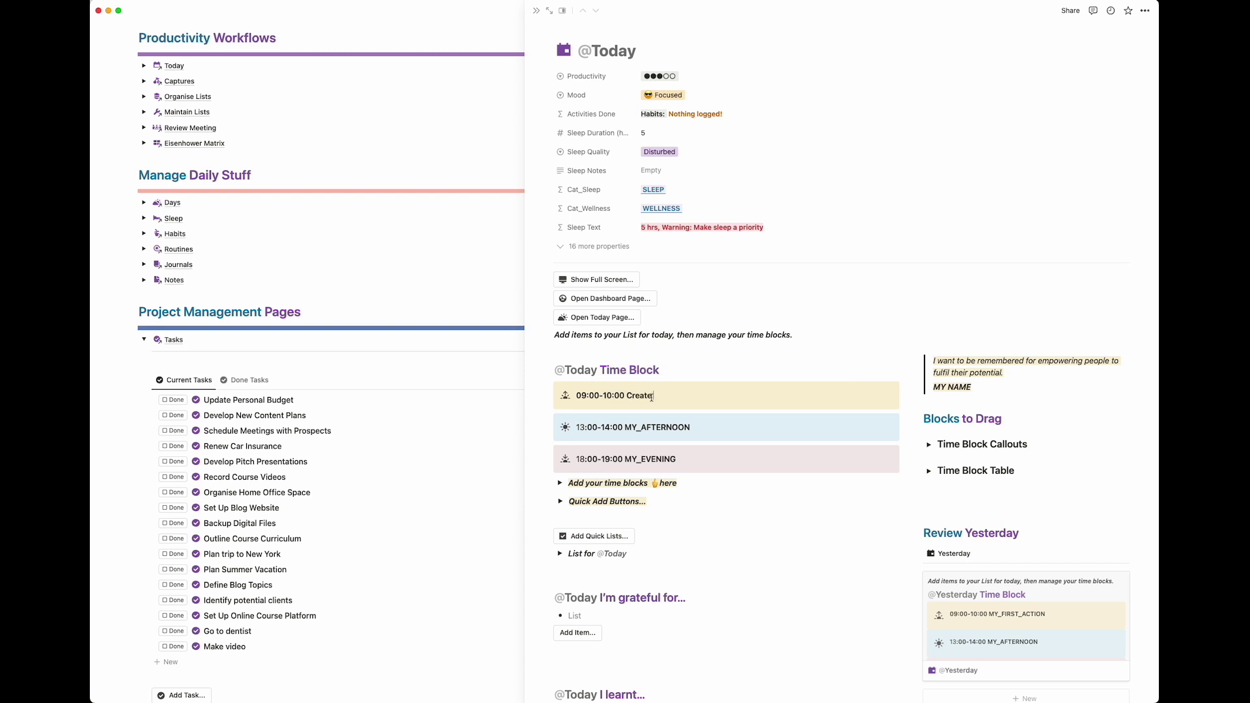
{"action": "type", "text": " video"}
Step: Move the 10:00-11:00 block from Time Block Callouts below today's 09:00-10:00 block, label it "Meet friends", and close the record
{"action": "left_click", "coordinate": [928, 446]}
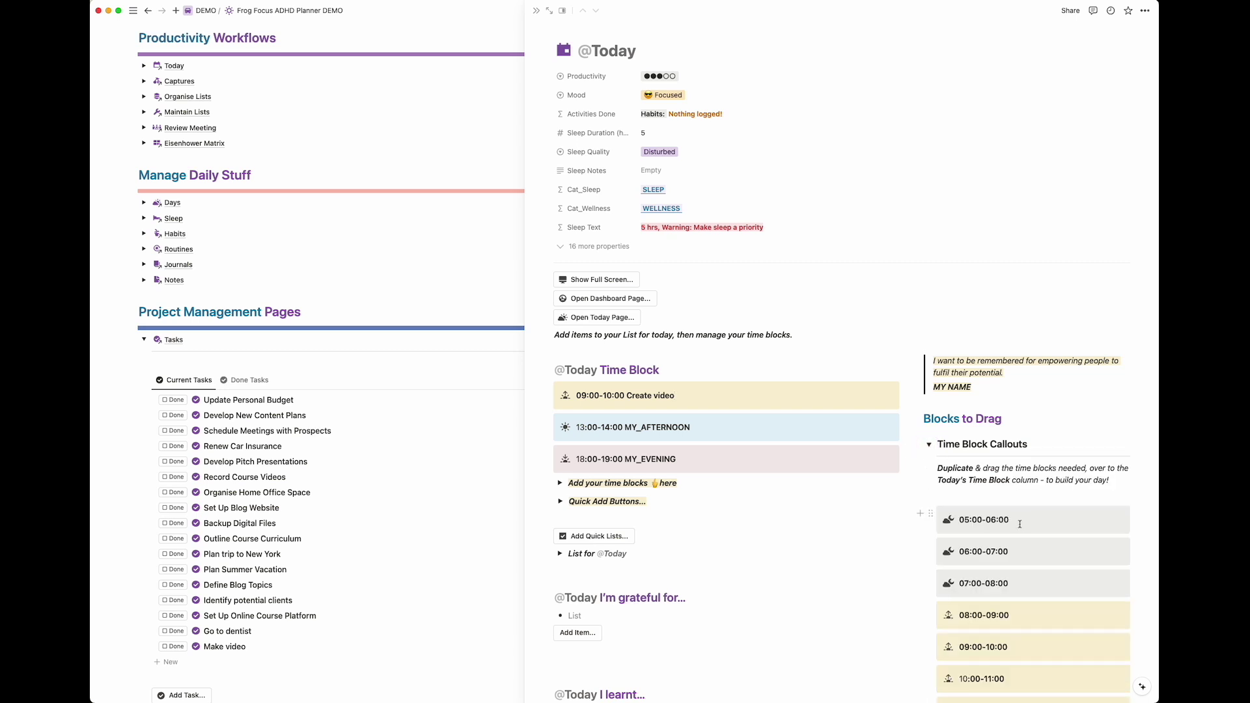
{"action": "scroll", "coordinate": [1019, 524], "scroll_direction": "down", "scroll_amount": 3}
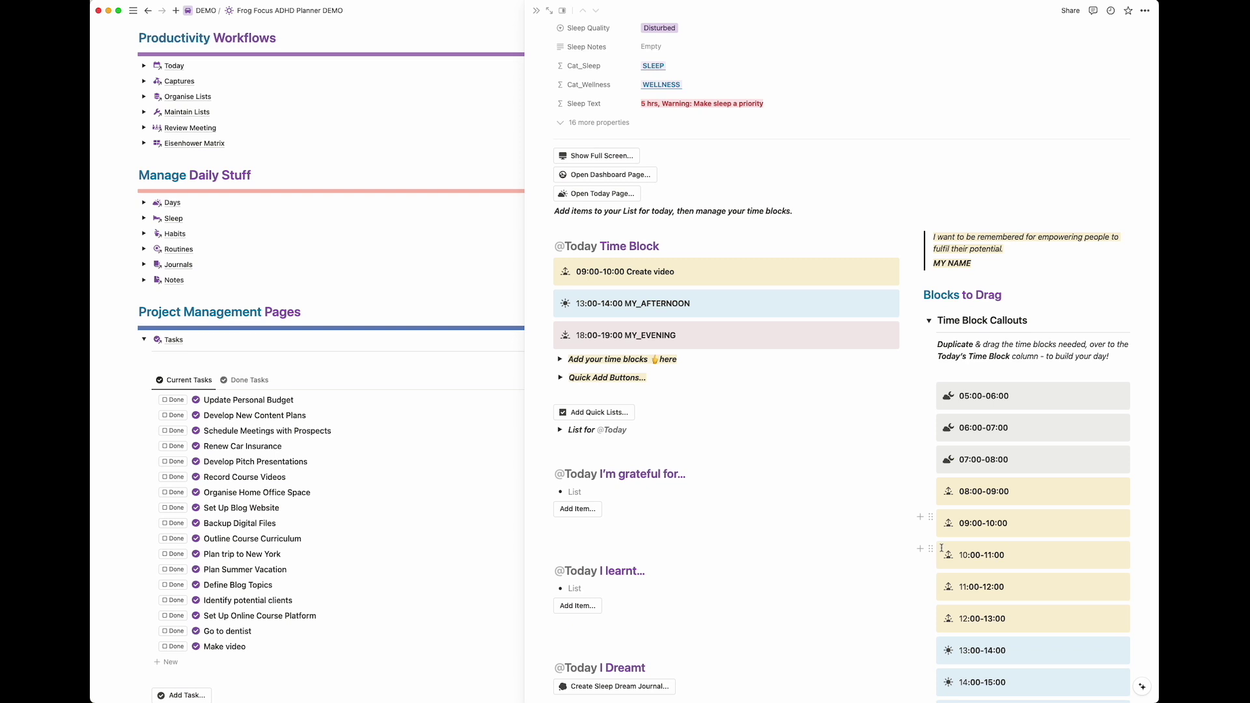
{"action": "left_click_drag", "start_coordinate": [930, 554], "coordinate": [711, 287]}
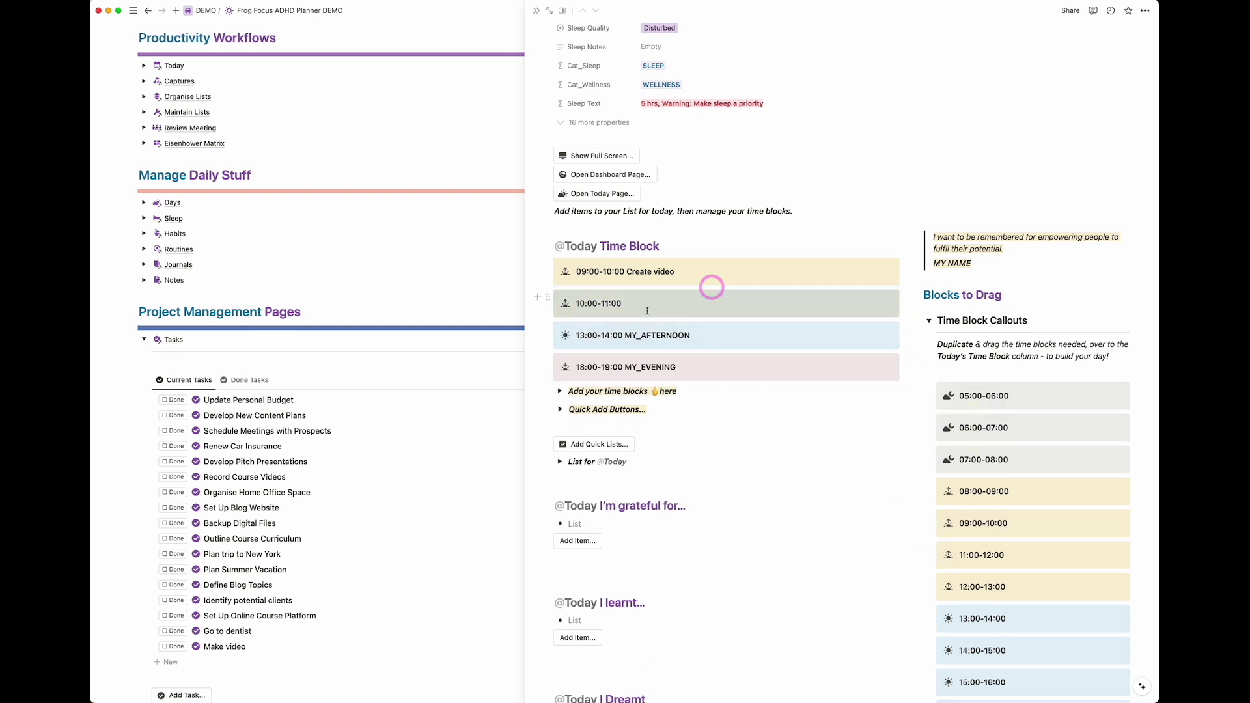
{"action": "left_click", "coordinate": [630, 298]}
{"action": "type", "text": "Meet"}
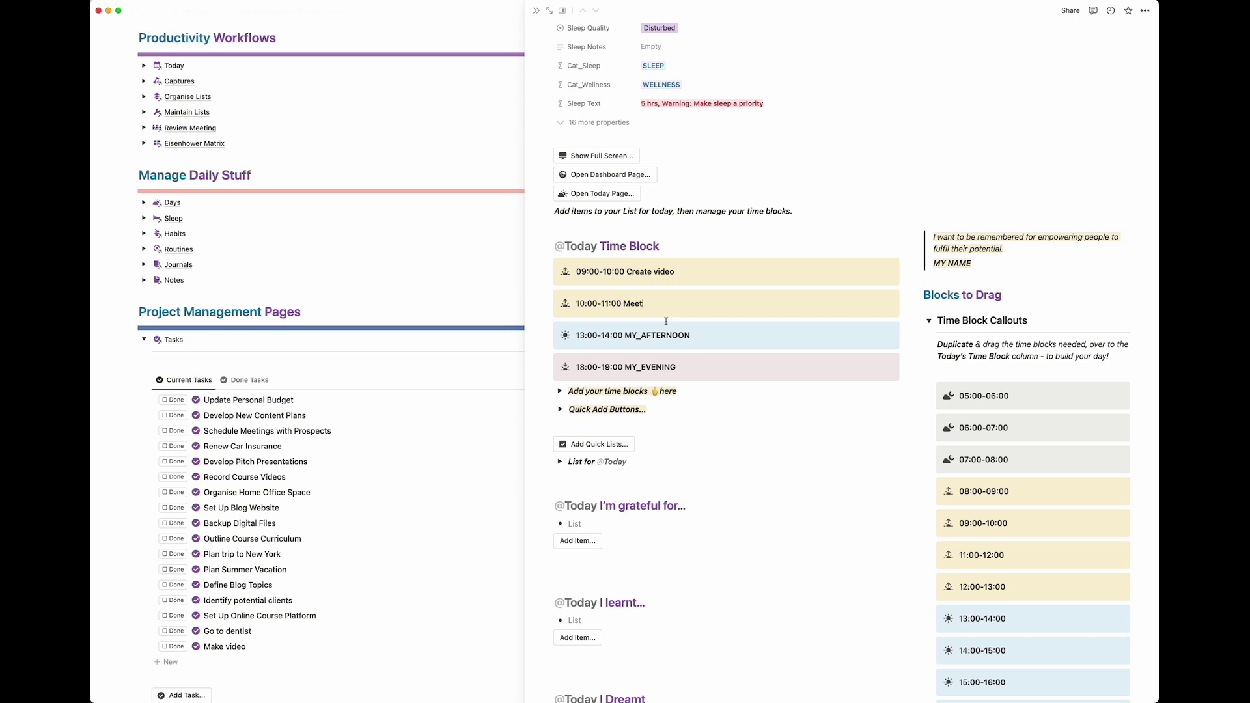
{"action": "type", "text": " friends"}
{"action": "left_click", "coordinate": [536, 11]}
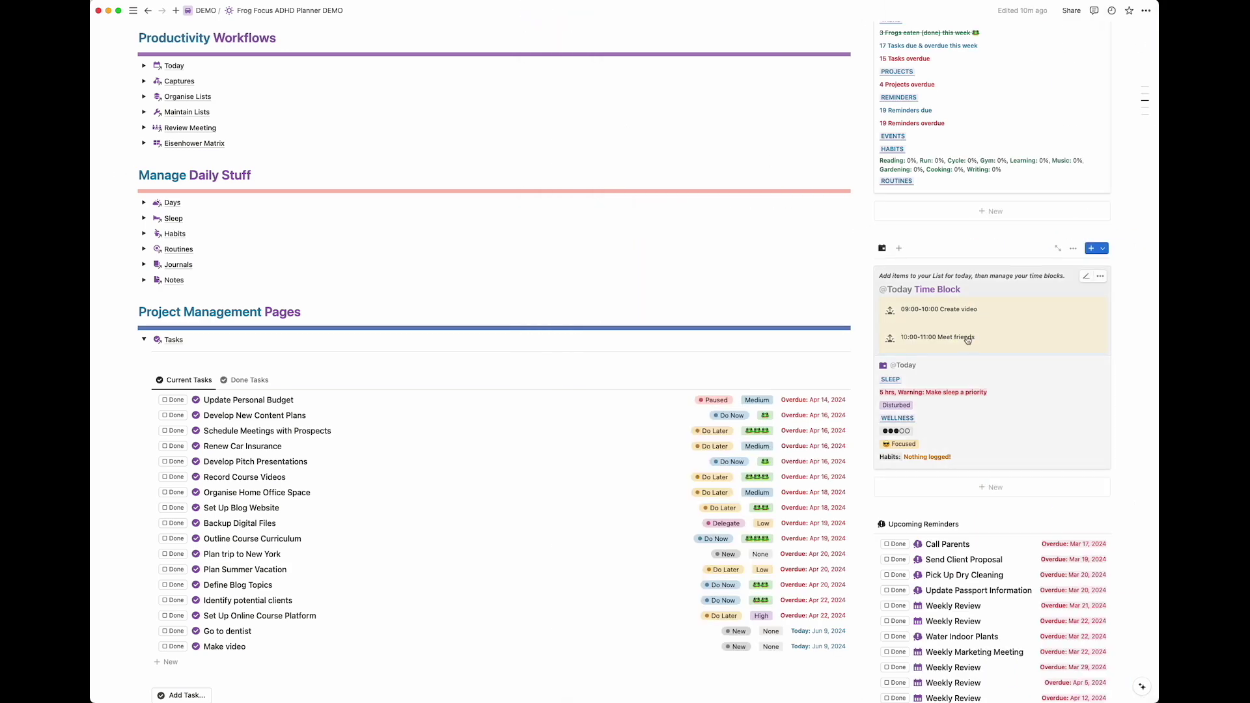
Step: Reopen today's record, look through the hourly blocks under Time Block Callouts, and collapse that section
{"action": "left_click", "coordinate": [991, 285]}
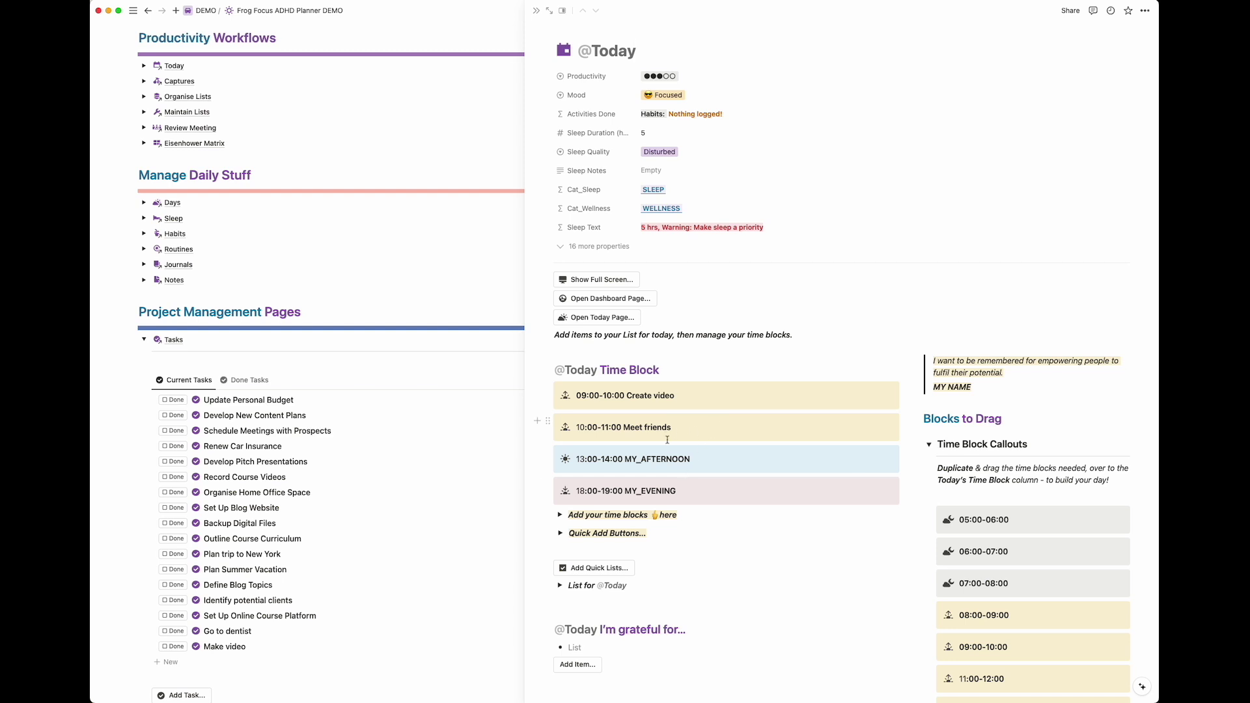
{"action": "scroll", "coordinate": [667, 439], "scroll_direction": "down", "scroll_amount": 4}
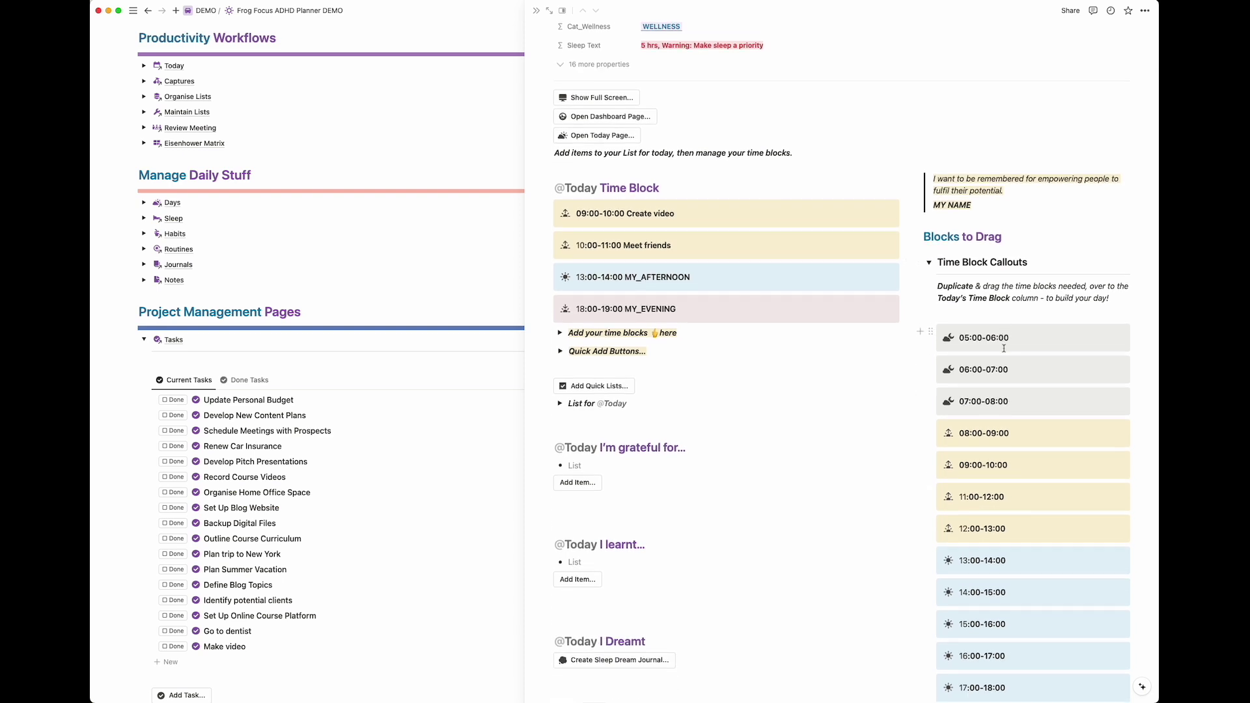
{"action": "scroll", "coordinate": [1031, 468], "scroll_direction": "down", "scroll_amount": 8}
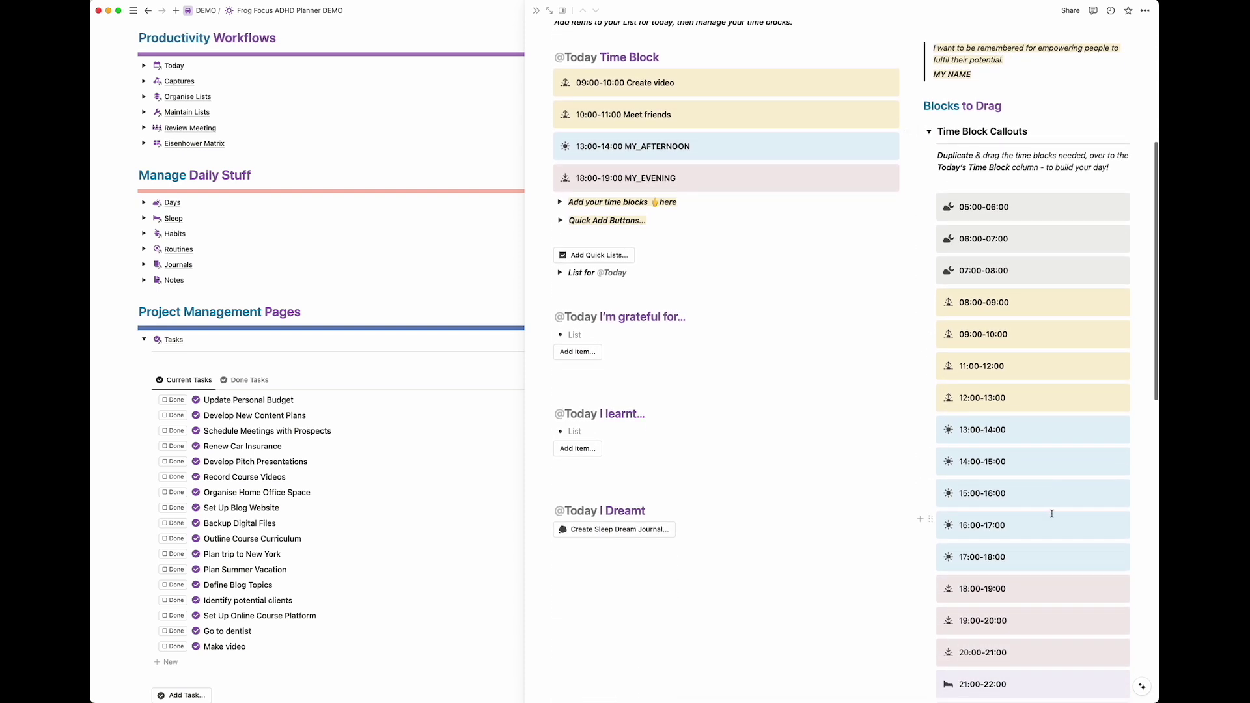
{"action": "scroll", "coordinate": [1051, 514], "scroll_direction": "down", "scroll_amount": 2}
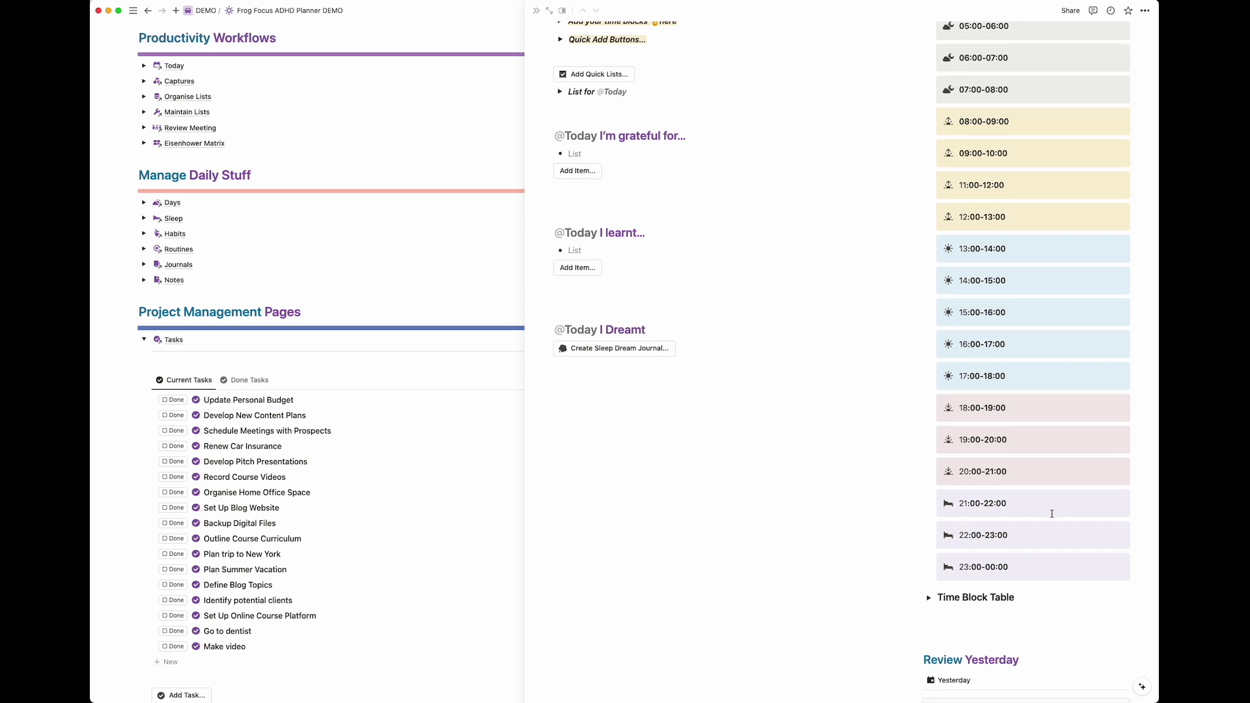
{"action": "scroll", "coordinate": [1052, 513], "scroll_direction": "up", "scroll_amount": 10}
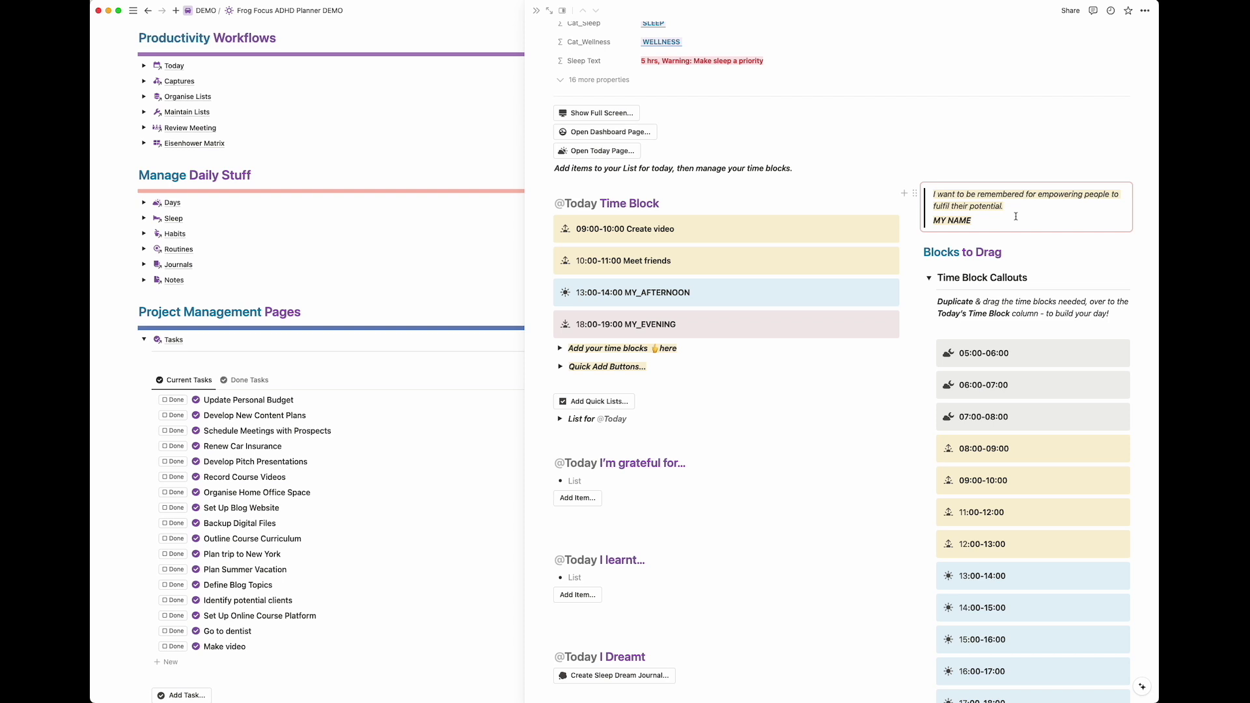
{"action": "left_click", "coordinate": [929, 279]}
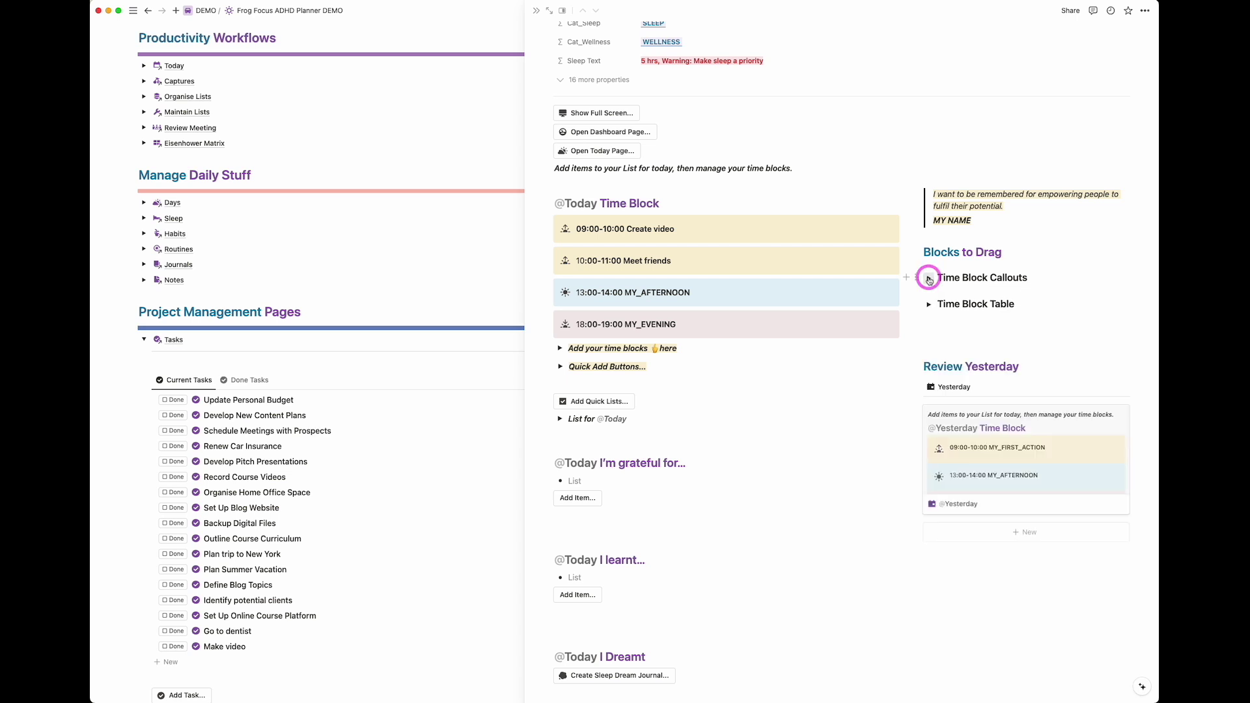
Step: Expand the Time Block Table to examine its time slots and activity column, and collapse it again
{"action": "left_click", "coordinate": [928, 304]}
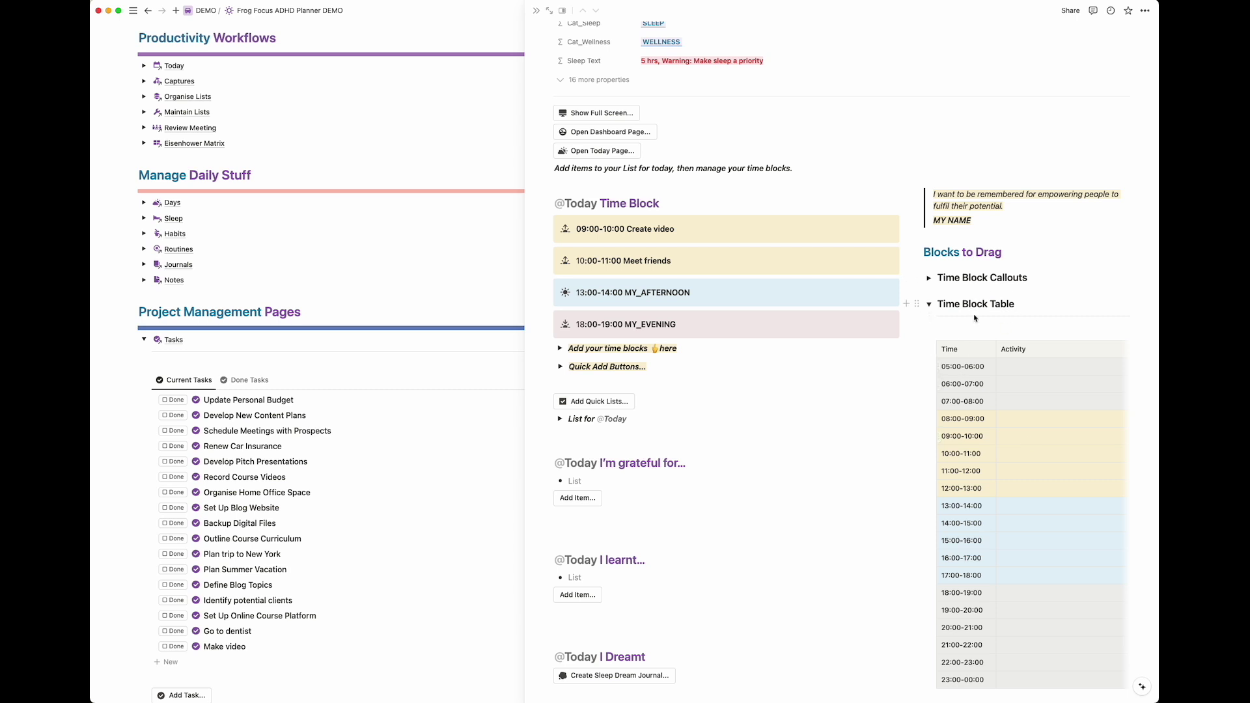
{"action": "left_click", "coordinate": [1008, 401]}
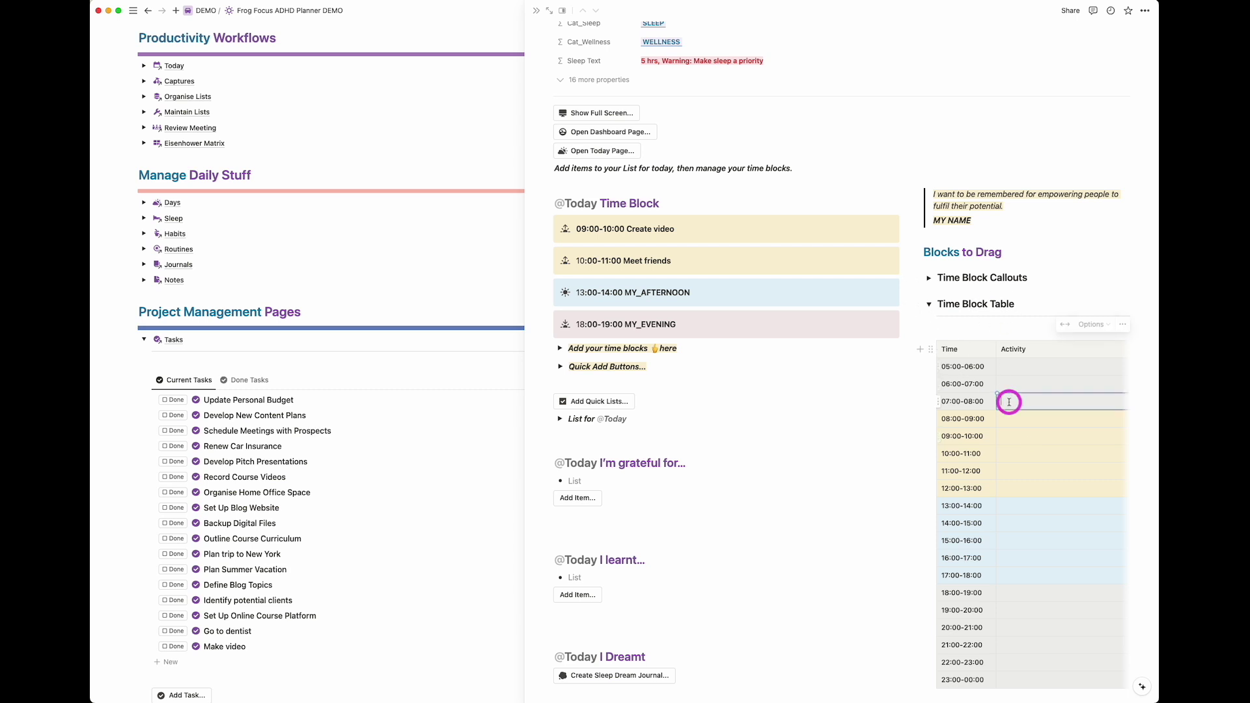
{"action": "left_click", "coordinate": [929, 305]}
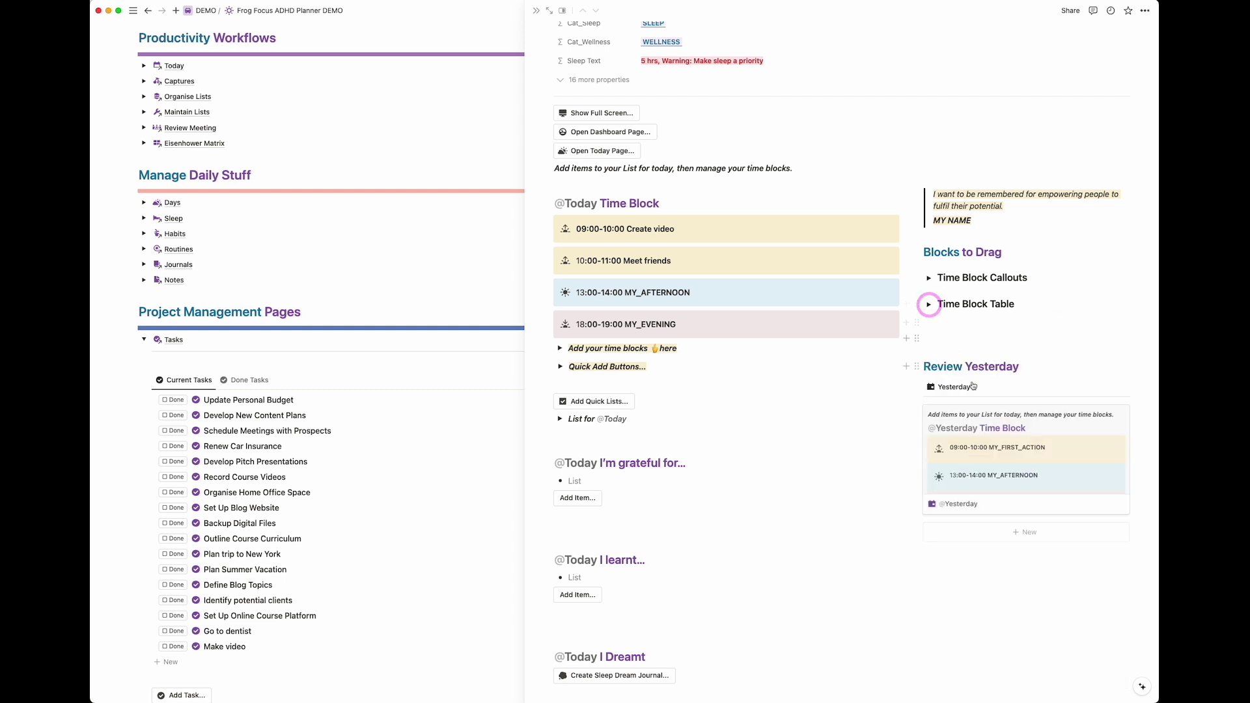
{"action": "left_click", "coordinate": [560, 349]}
{"action": "left_click", "coordinate": [560, 349]}
{"action": "left_click", "coordinate": [559, 367]}
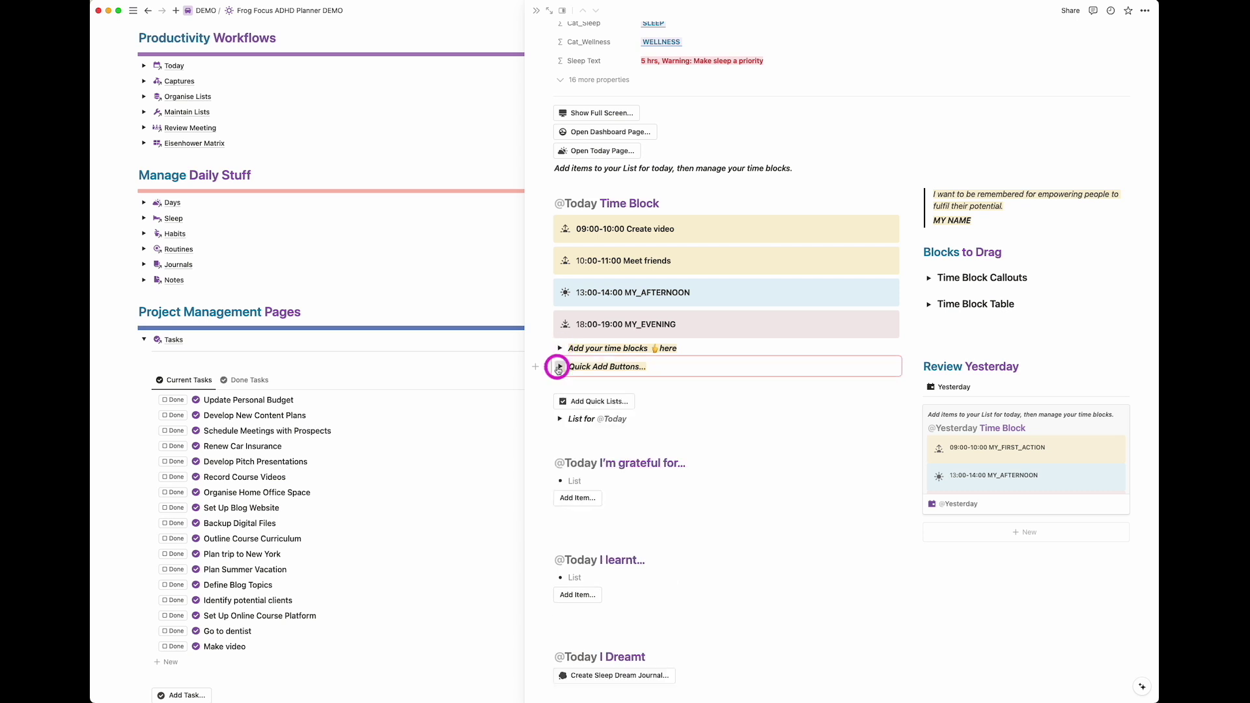
{"action": "left_click", "coordinate": [559, 367]}
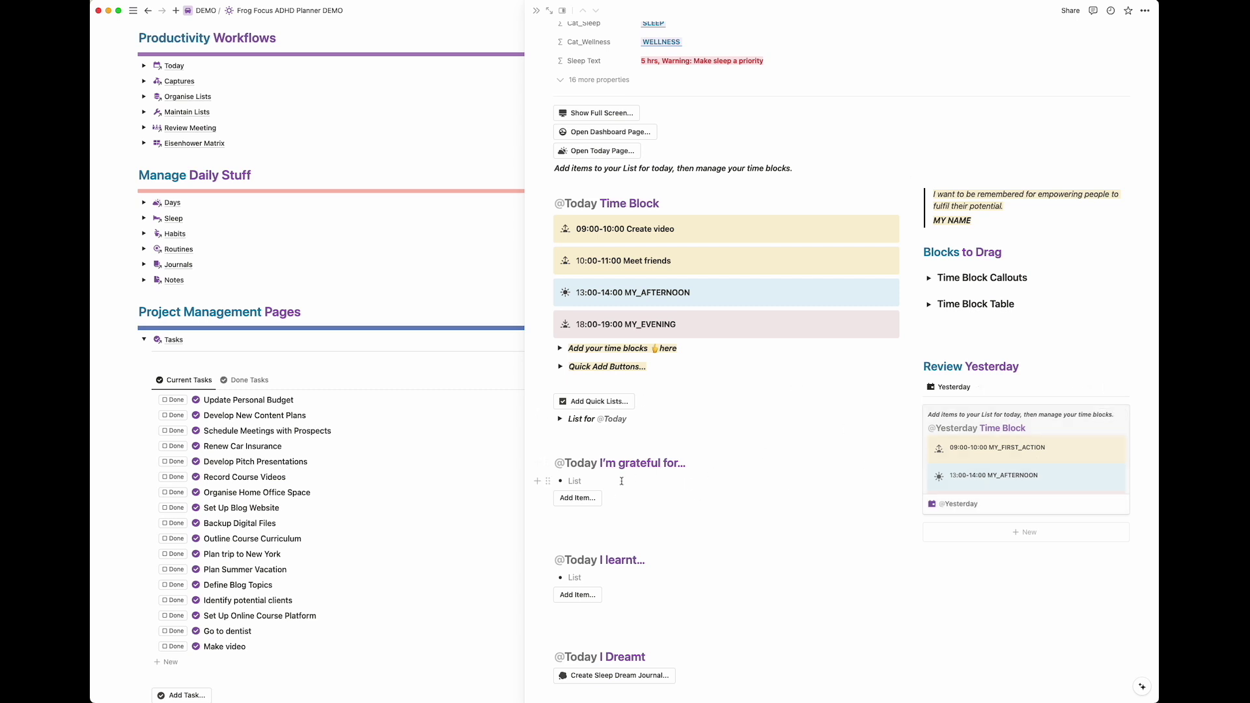
{"action": "left_click", "coordinate": [559, 420]}
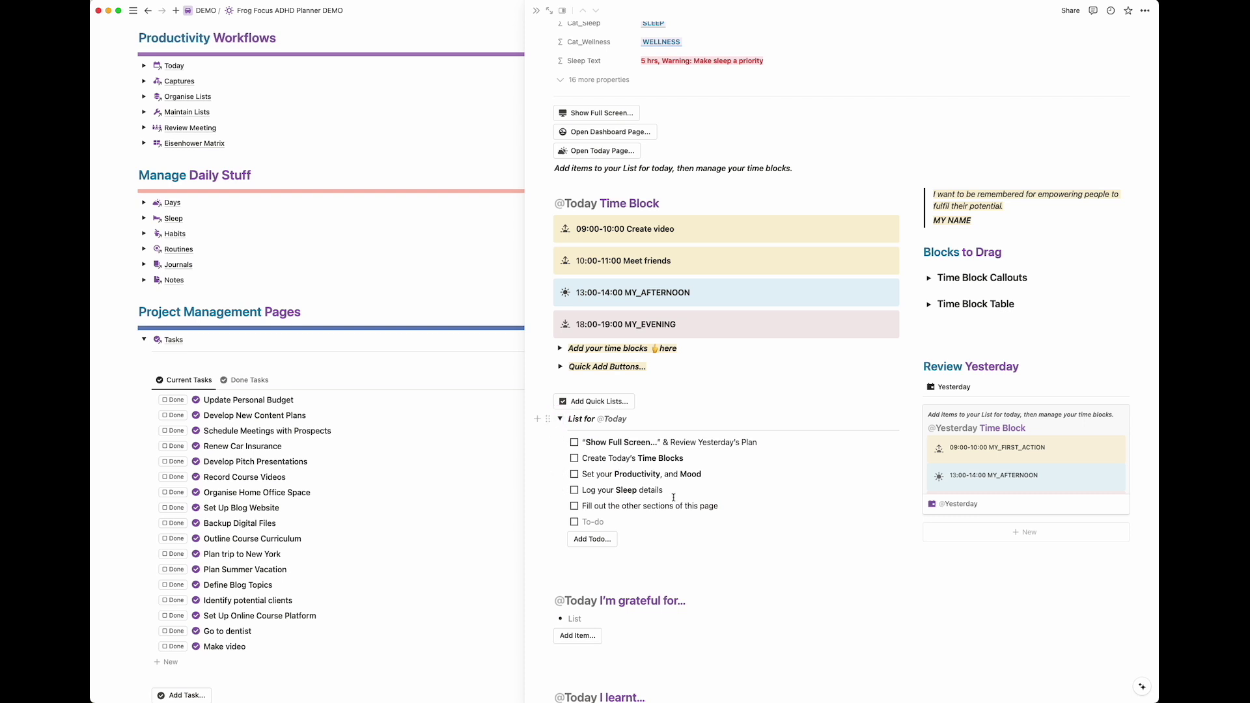
{"action": "left_click", "coordinate": [559, 420]}
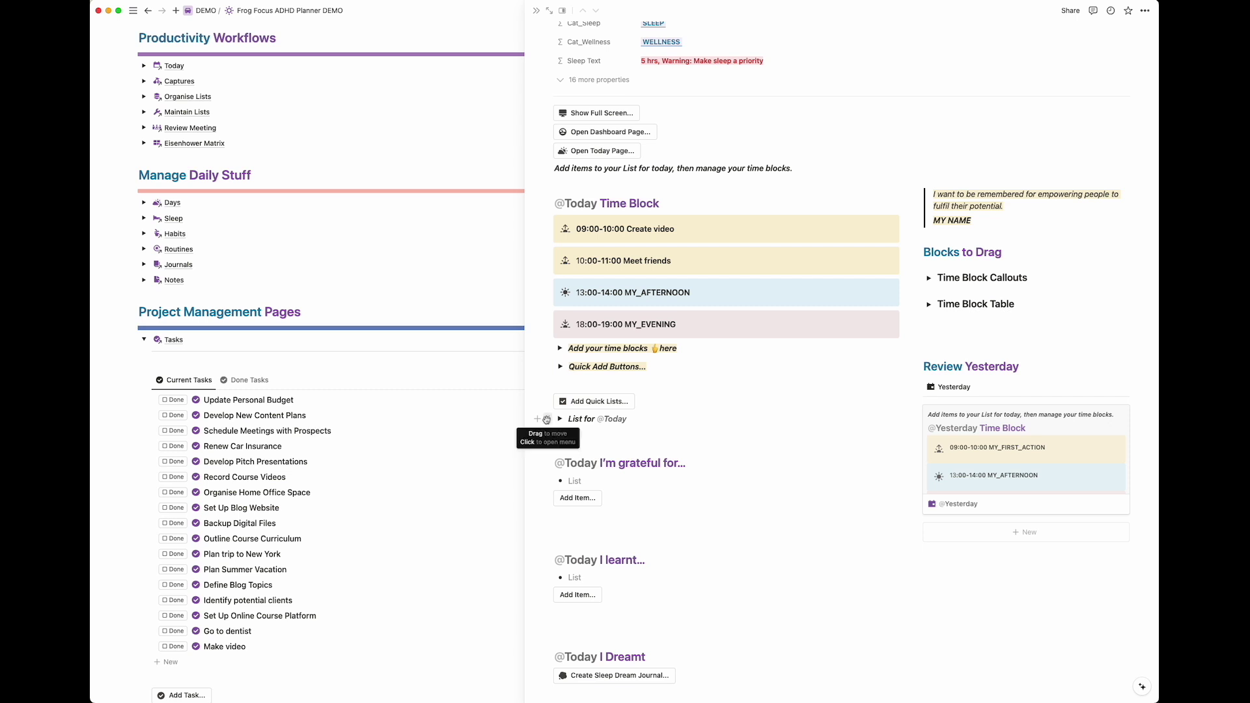
{"action": "left_click", "coordinate": [546, 420]}
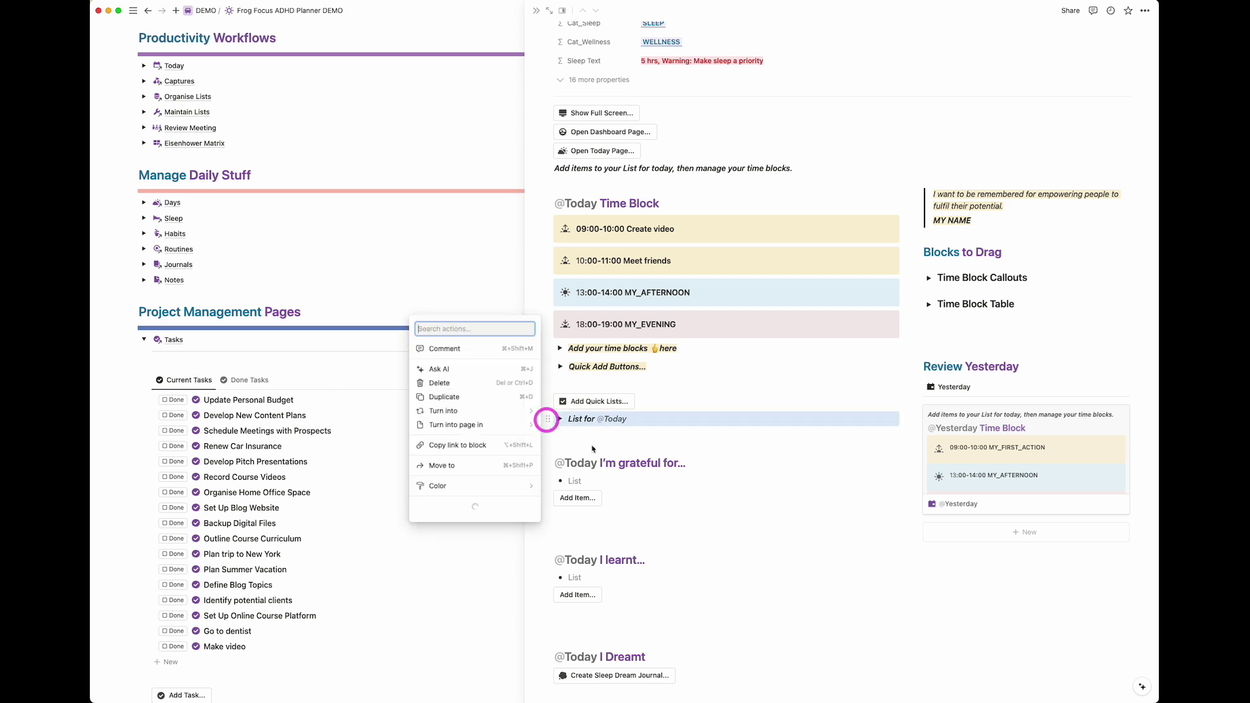
{"action": "left_click", "coordinate": [445, 382]}
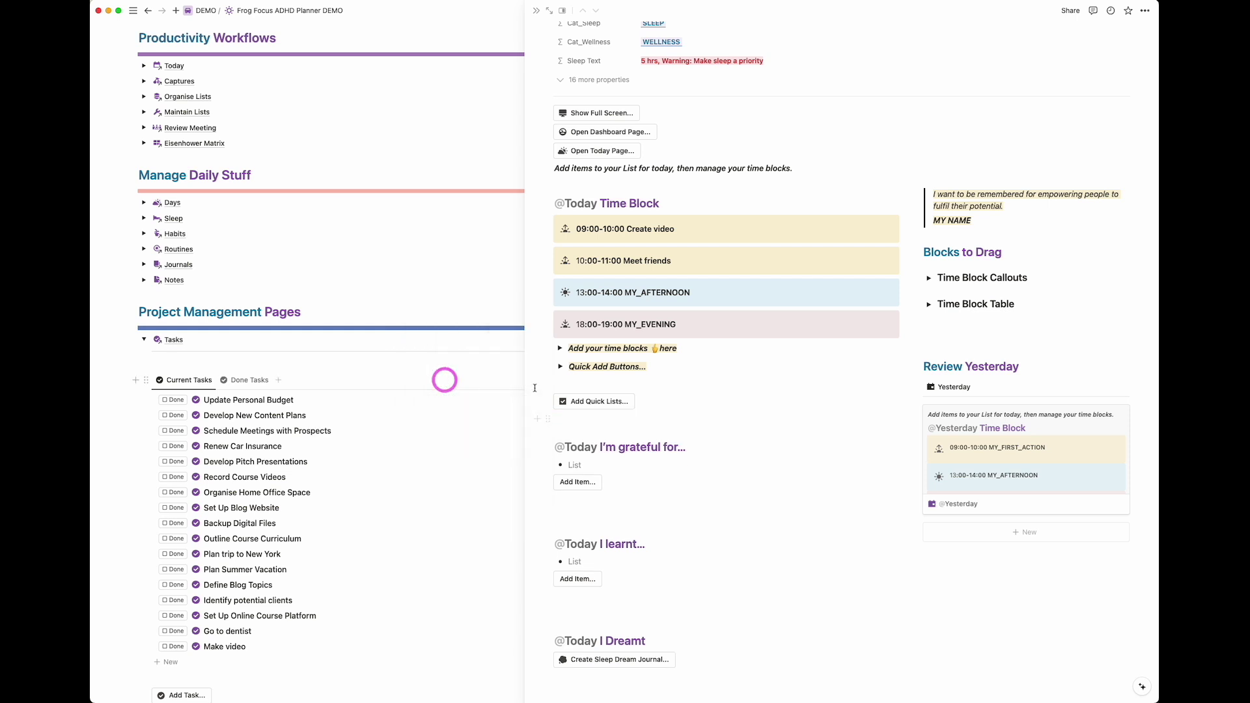
{"action": "left_click", "coordinate": [585, 402]}
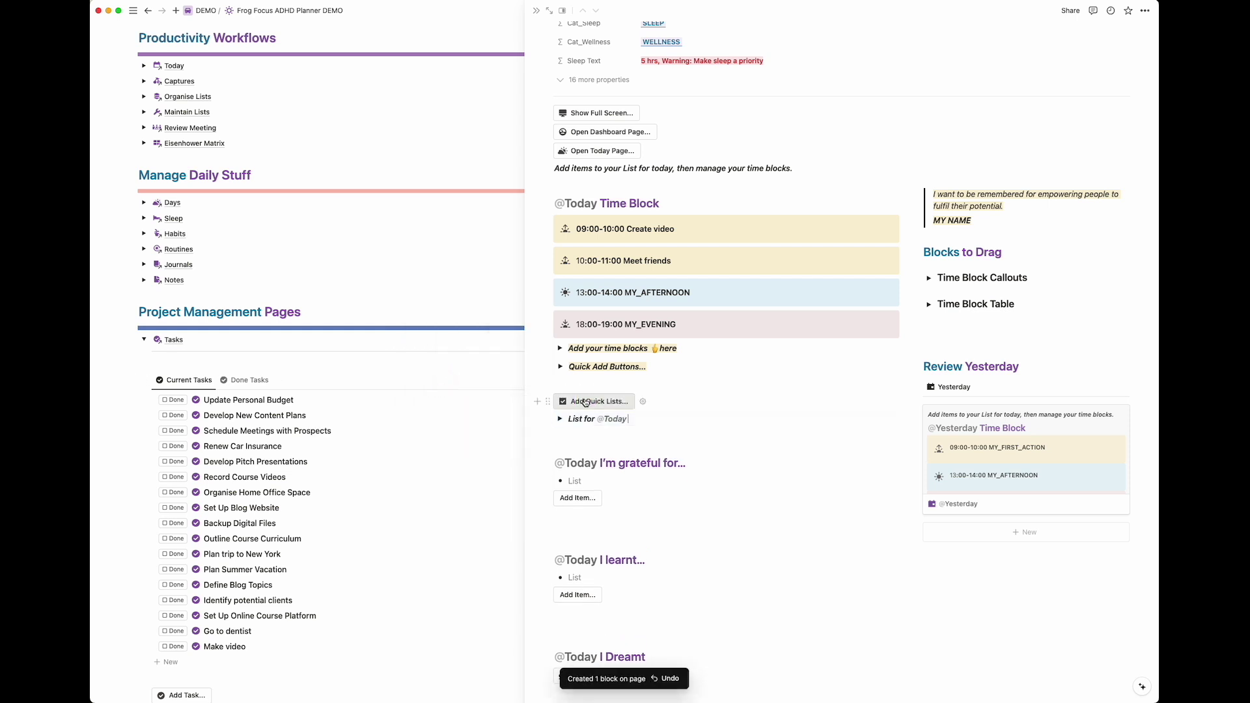
{"action": "left_click", "coordinate": [562, 419]}
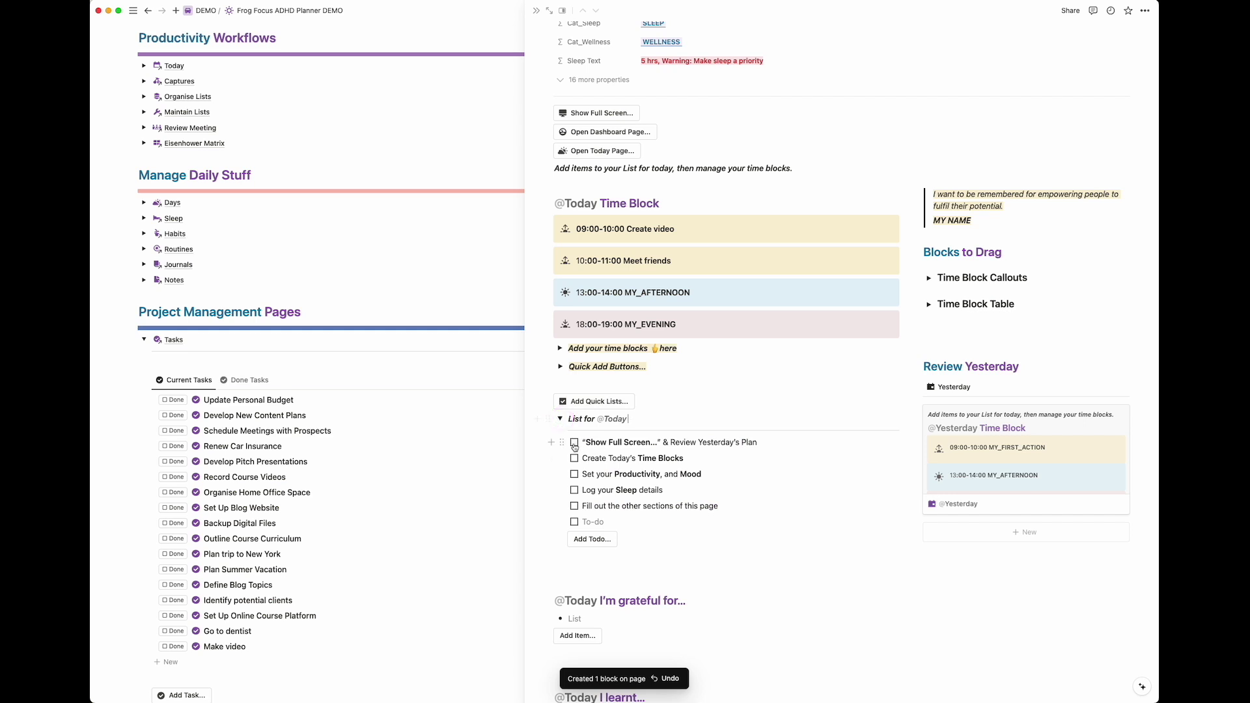
Step: Check off the review of yesterday's plan, Time Blocks, and Productivity and Mood items in today's list, and collapse it
{"action": "left_click", "coordinate": [574, 442]}
{"action": "left_click", "coordinate": [574, 458]}
{"action": "left_click", "coordinate": [574, 474]}
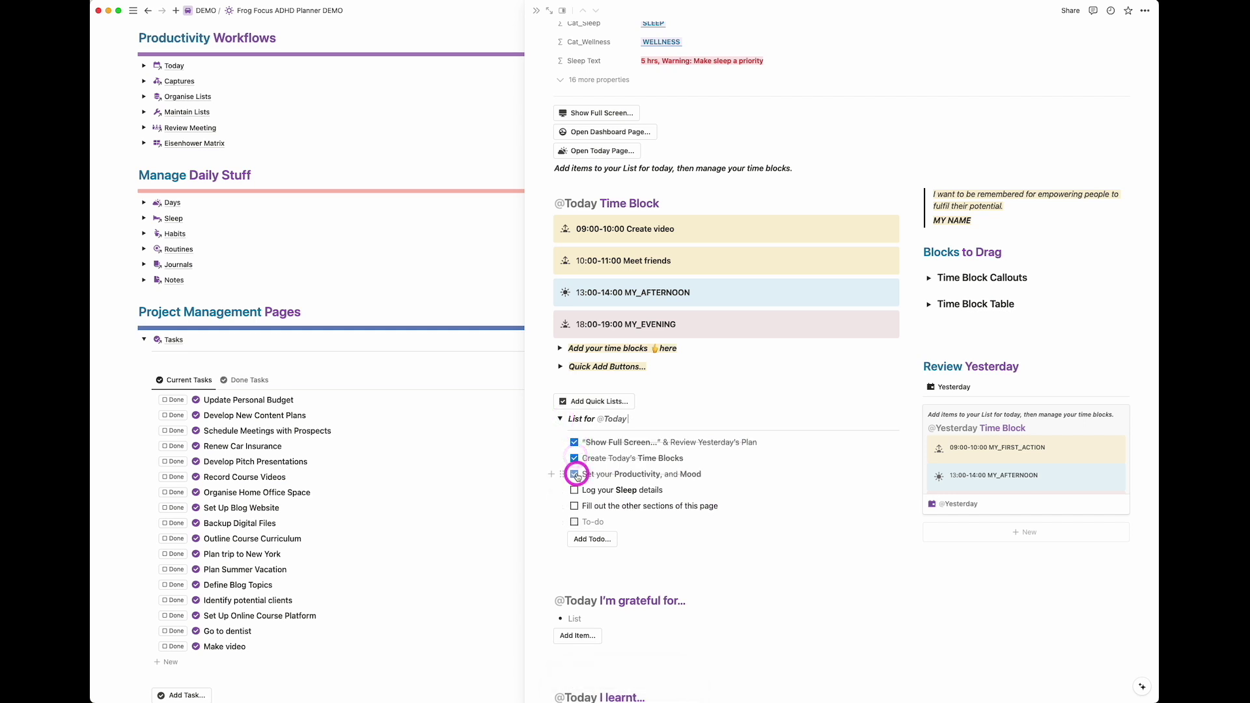
{"action": "left_click", "coordinate": [559, 418]}
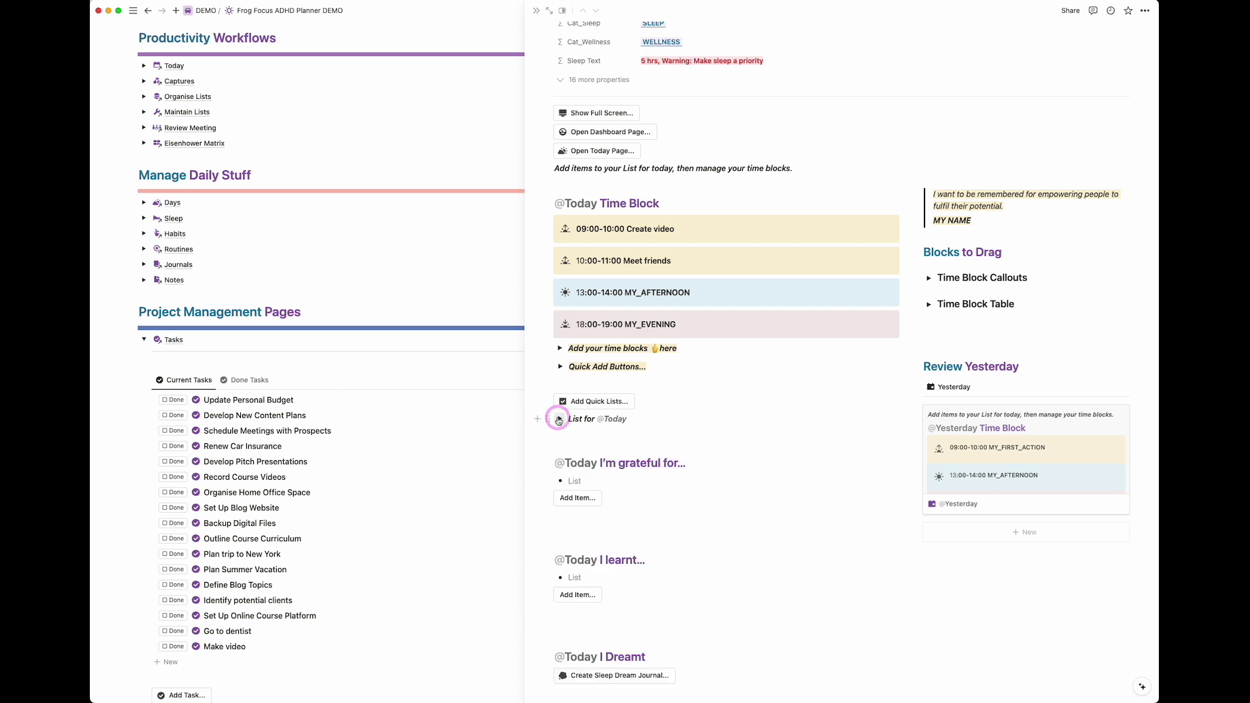
Step: Try adding and removing empty list items under "Today I learnt…", leaving a single blank bullet
{"action": "left_click", "coordinate": [607, 481]}
{"action": "scroll", "coordinate": [646, 582], "scroll_direction": "down", "scroll_amount": 3}
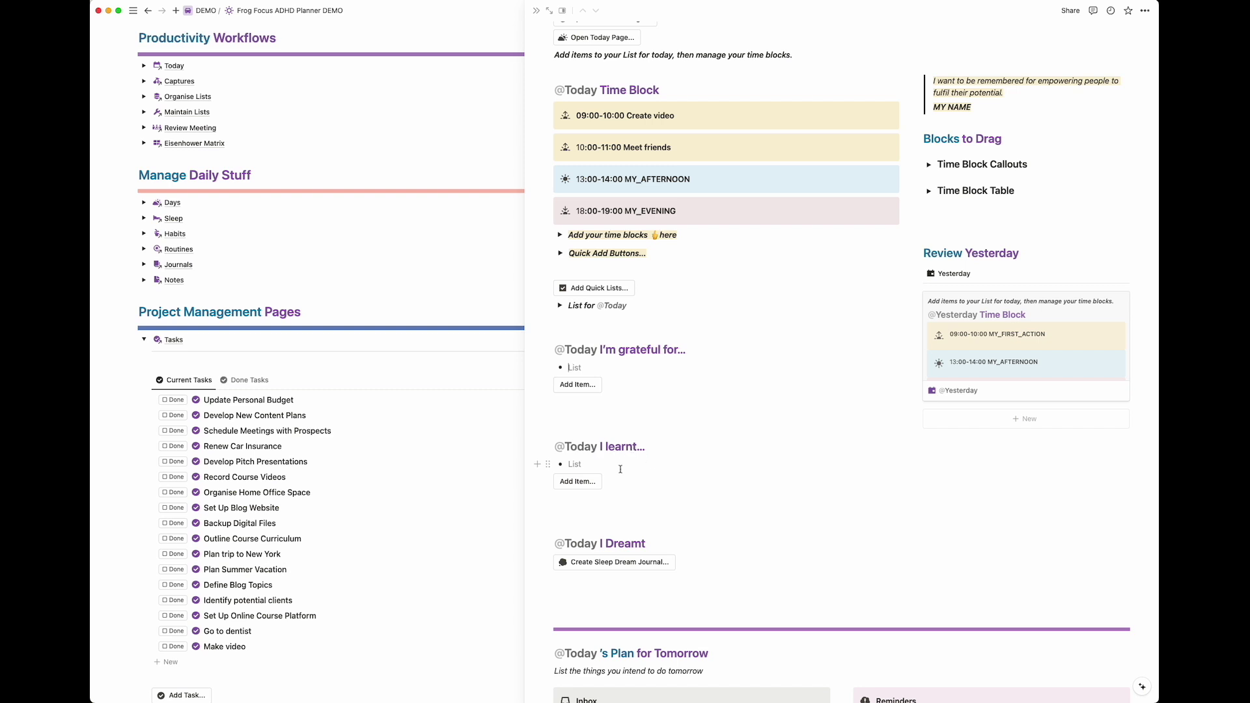
{"action": "scroll", "coordinate": [620, 468], "scroll_direction": "down", "scroll_amount": 4}
{"action": "left_click", "coordinate": [569, 347]}
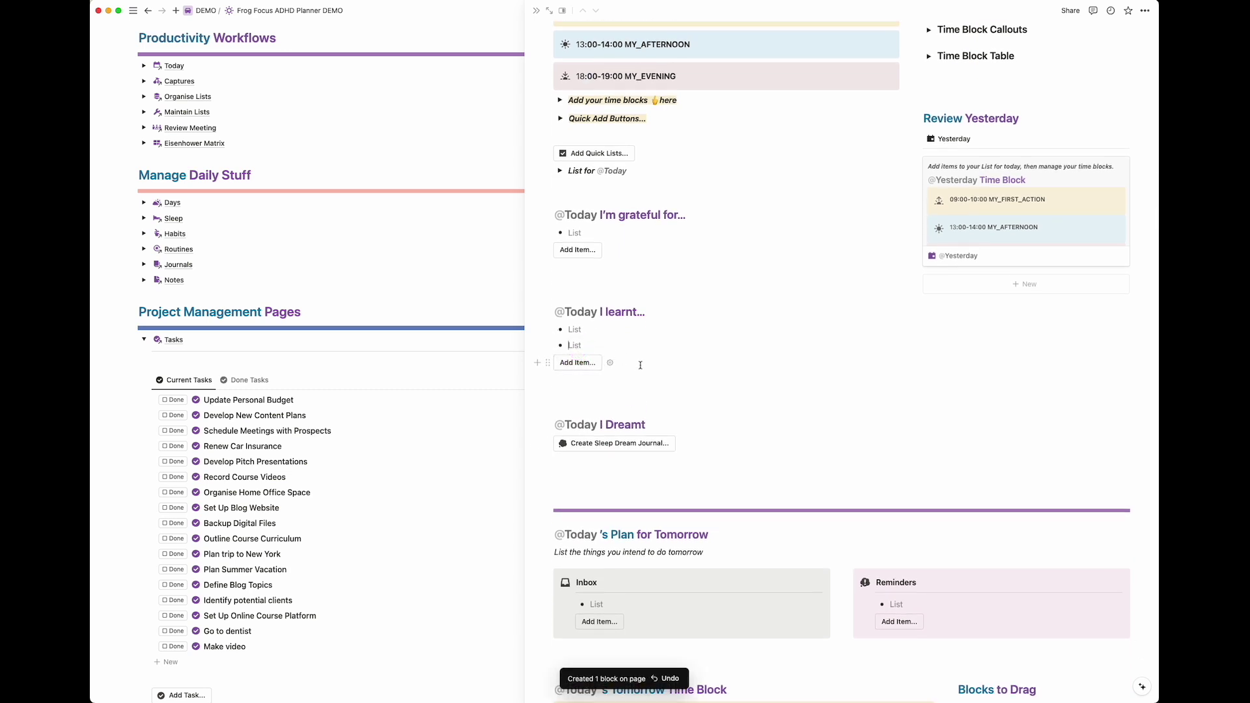
{"action": "key", "text": "BackSpace"}
{"action": "key", "text": "BackSpace"}
{"action": "key", "text": "BackSpace"}
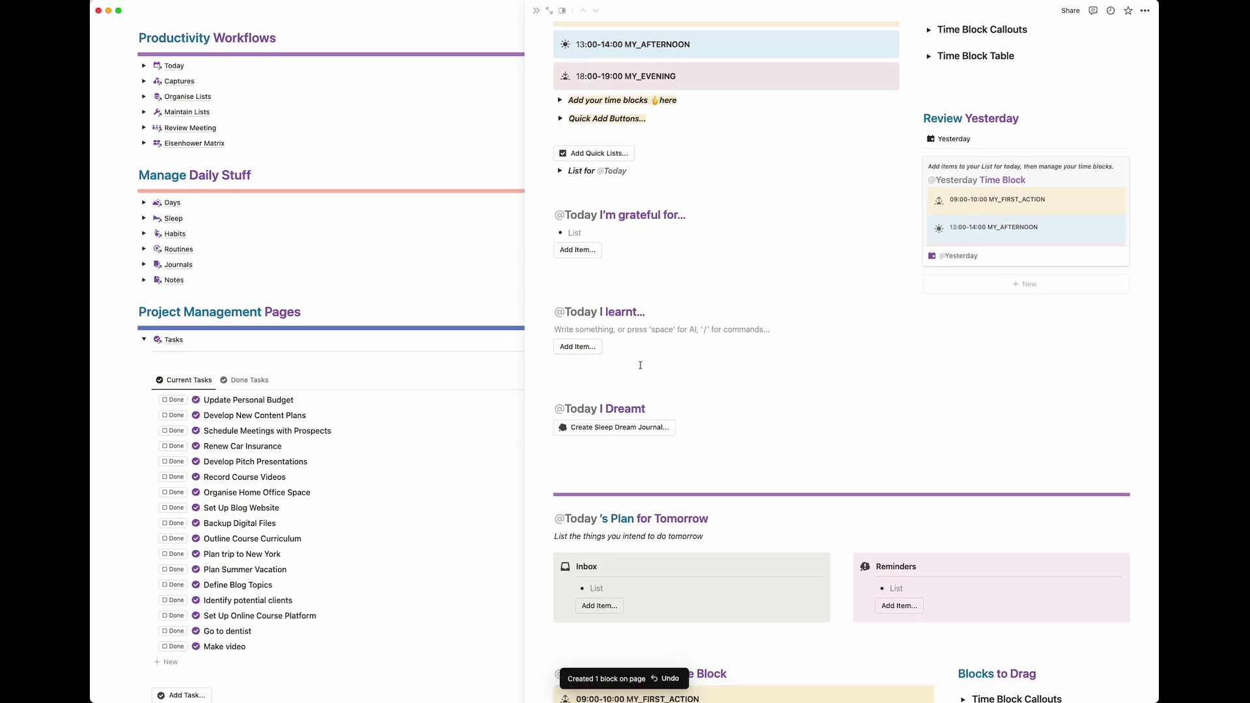
{"action": "left_click", "coordinate": [587, 347]}
{"action": "left_click", "coordinate": [576, 330]}
{"action": "key", "text": "BackSpace"}
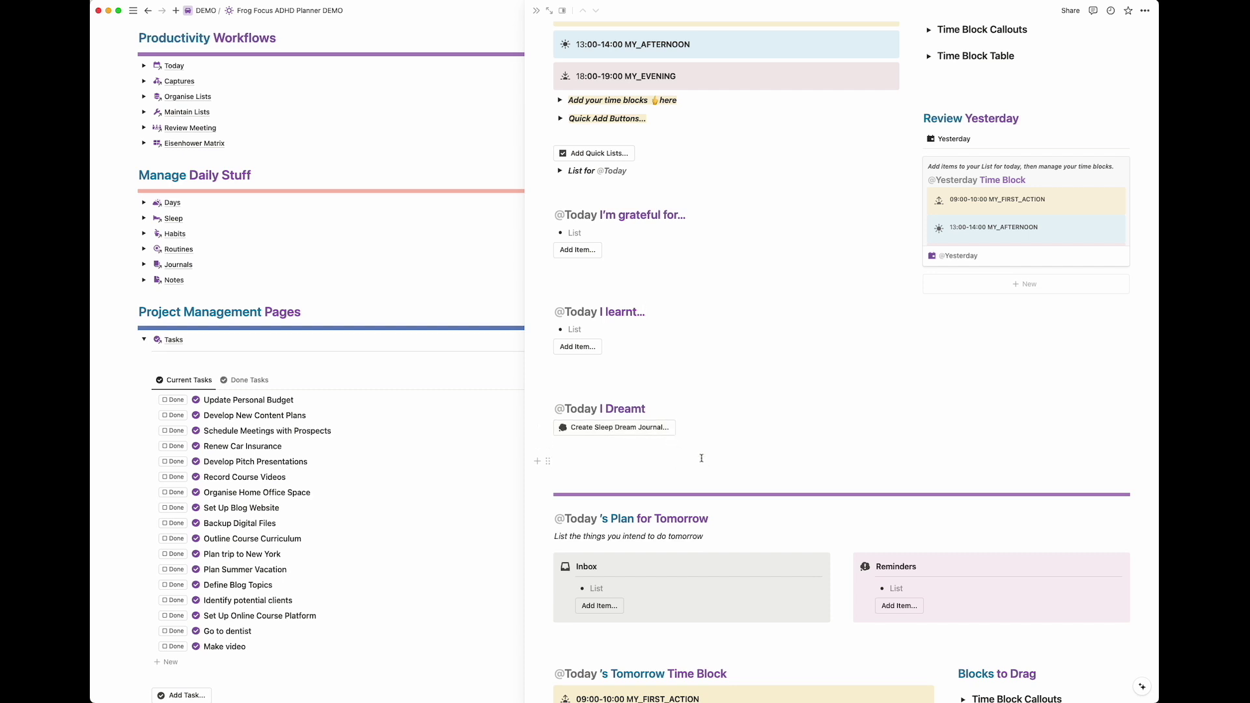
Step: Create a sleep dream journal page for today and place the cursor under the Dream Recall prompt
{"action": "left_click", "coordinate": [614, 428]}
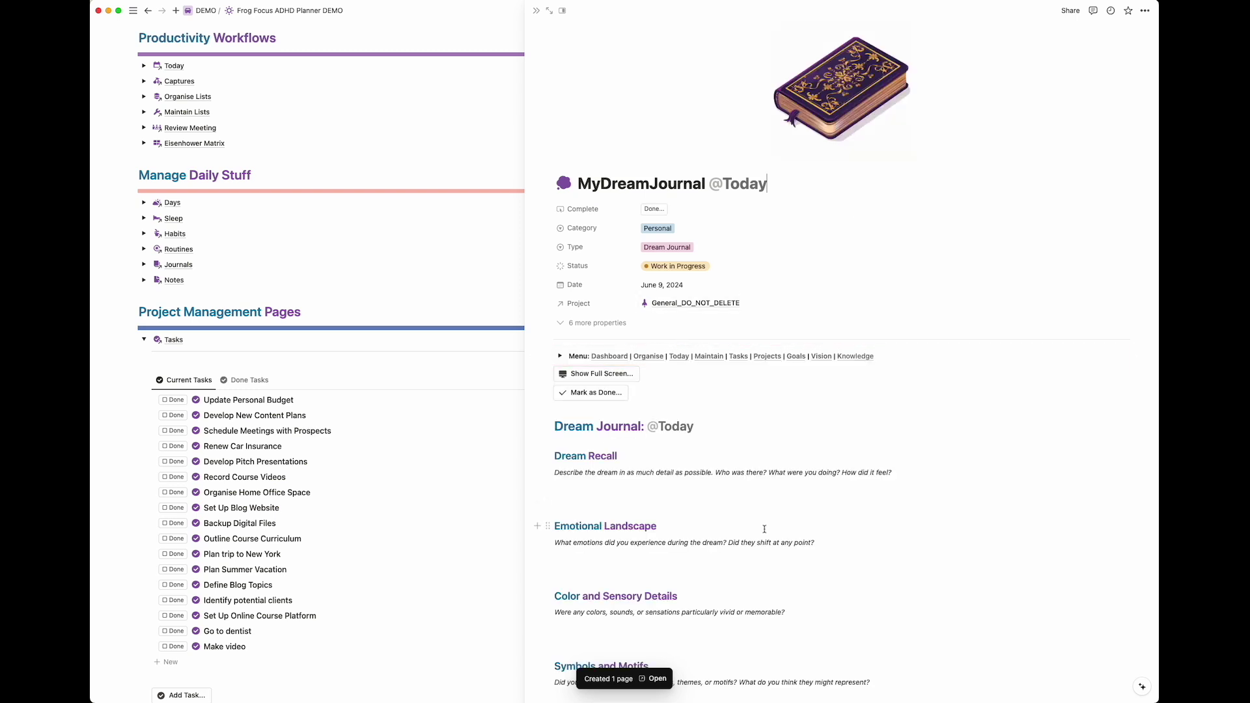
{"action": "scroll", "coordinate": [764, 529], "scroll_direction": "down", "scroll_amount": 3}
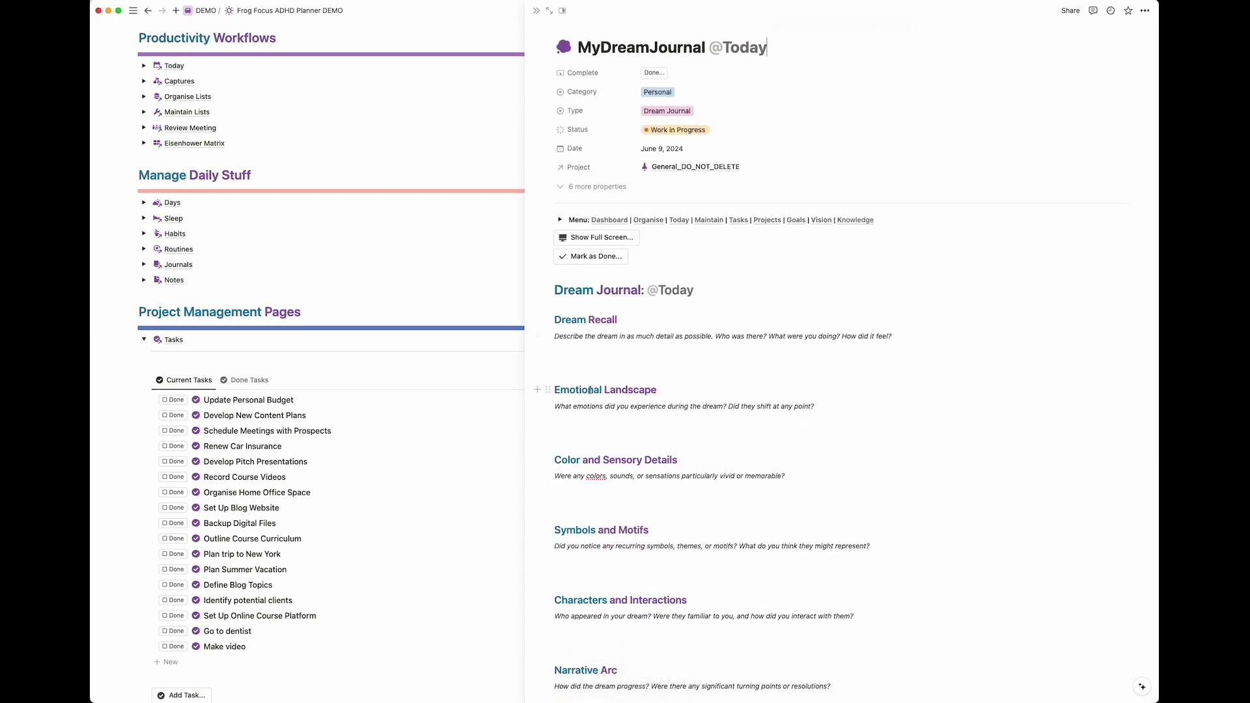
{"action": "left_click", "coordinate": [587, 348]}
Step: Read through the dream journal prompts down to Creative Inspirations, and return to today's record
{"action": "scroll", "coordinate": [608, 360], "scroll_direction": "down", "scroll_amount": 2}
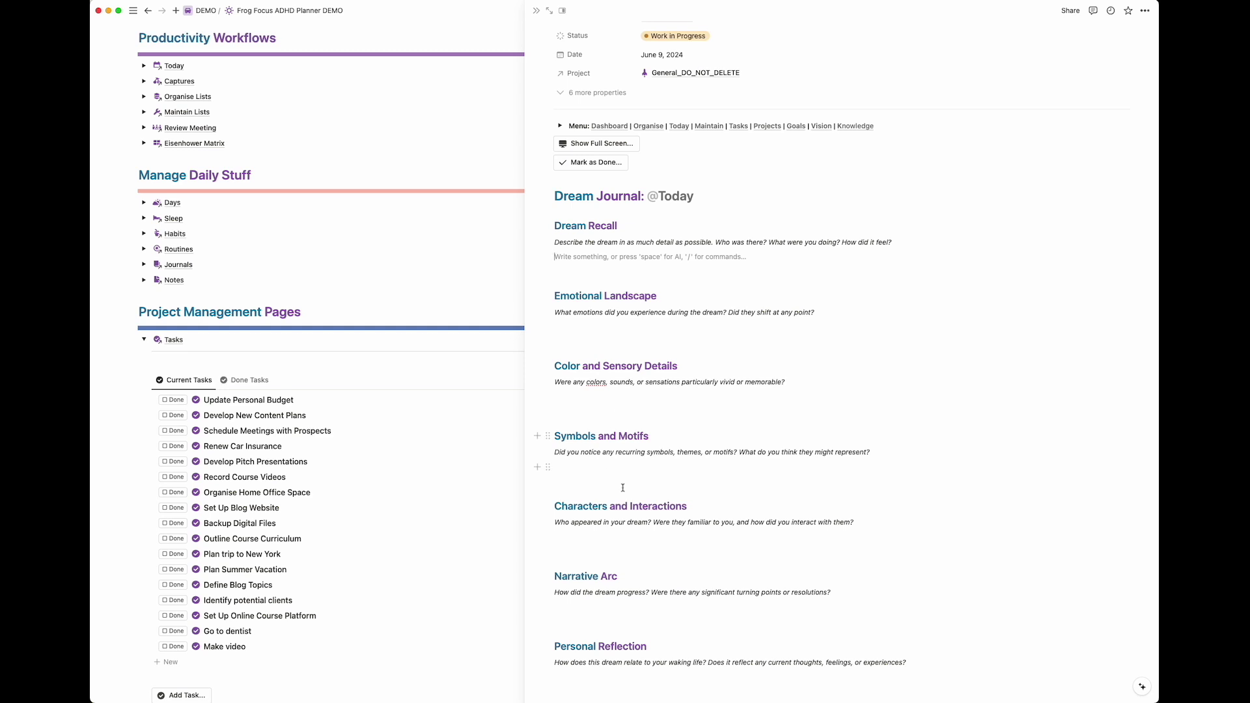
{"action": "scroll", "coordinate": [623, 488], "scroll_direction": "down", "scroll_amount": 4}
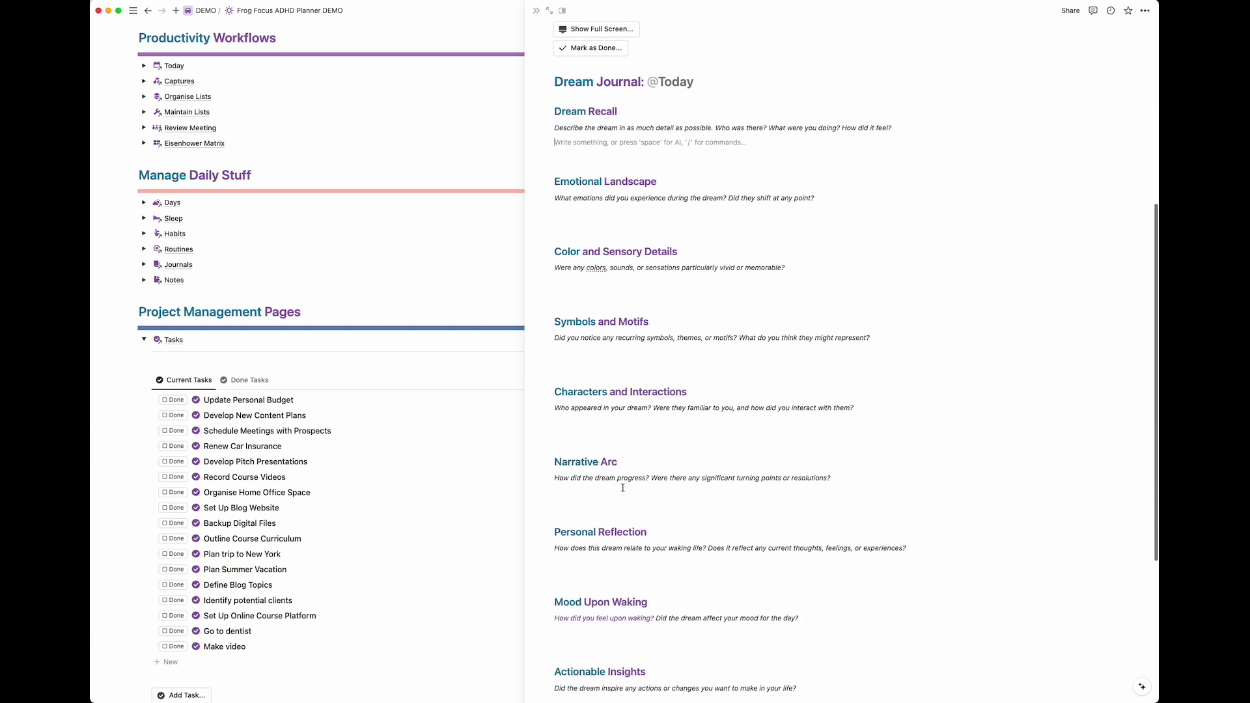
{"action": "scroll", "coordinate": [623, 488], "scroll_direction": "down", "scroll_amount": 5}
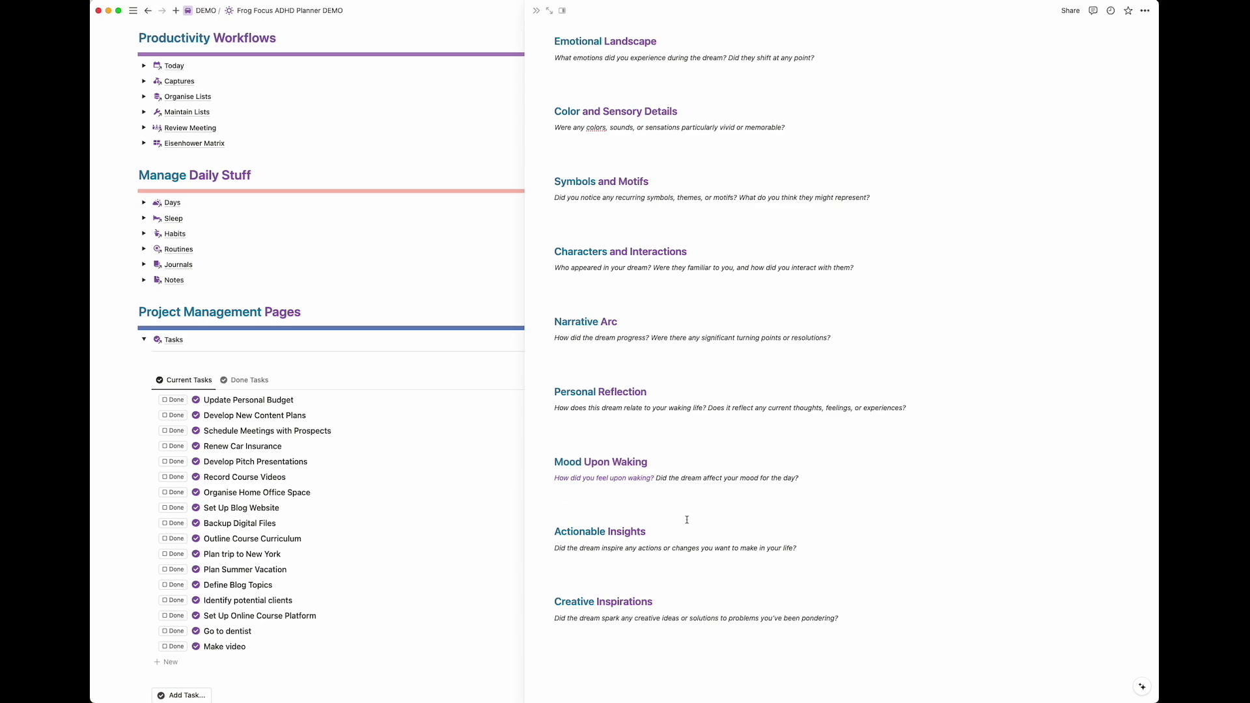
{"action": "scroll", "coordinate": [687, 519], "scroll_direction": "down", "scroll_amount": 3}
{"action": "scroll", "coordinate": [687, 519], "scroll_direction": "up", "scroll_amount": 20}
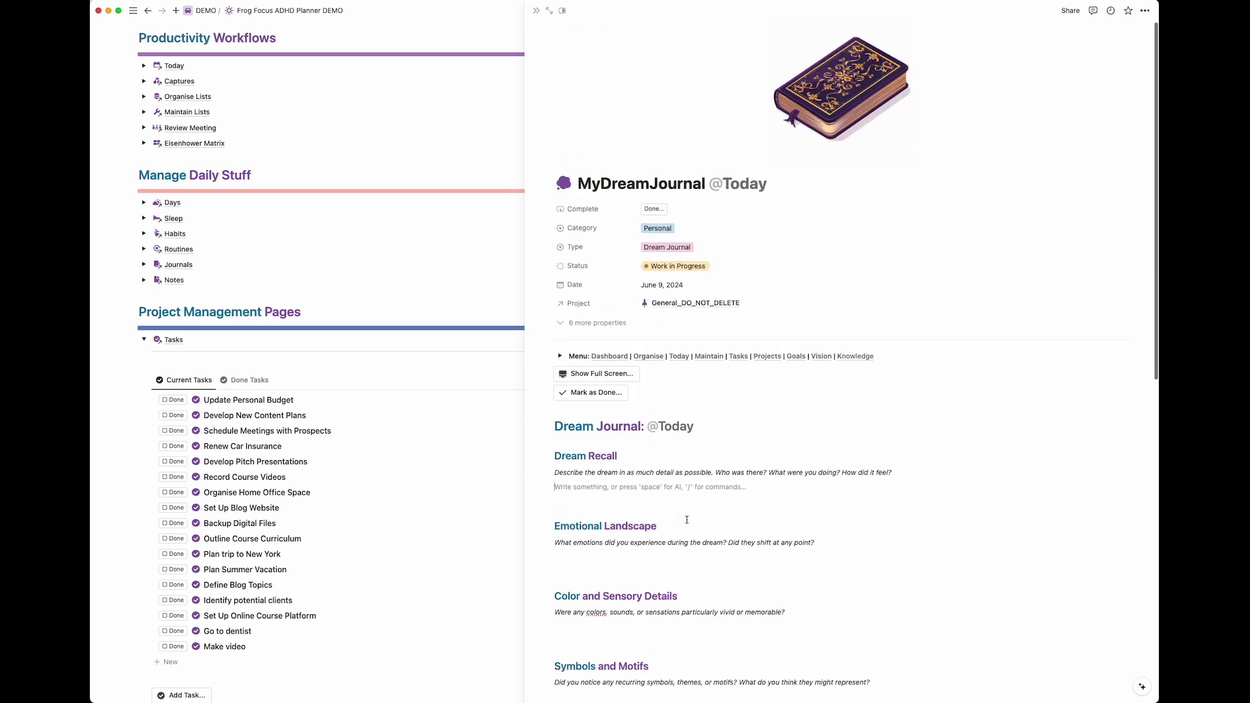
{"action": "left_click", "coordinate": [147, 13]}
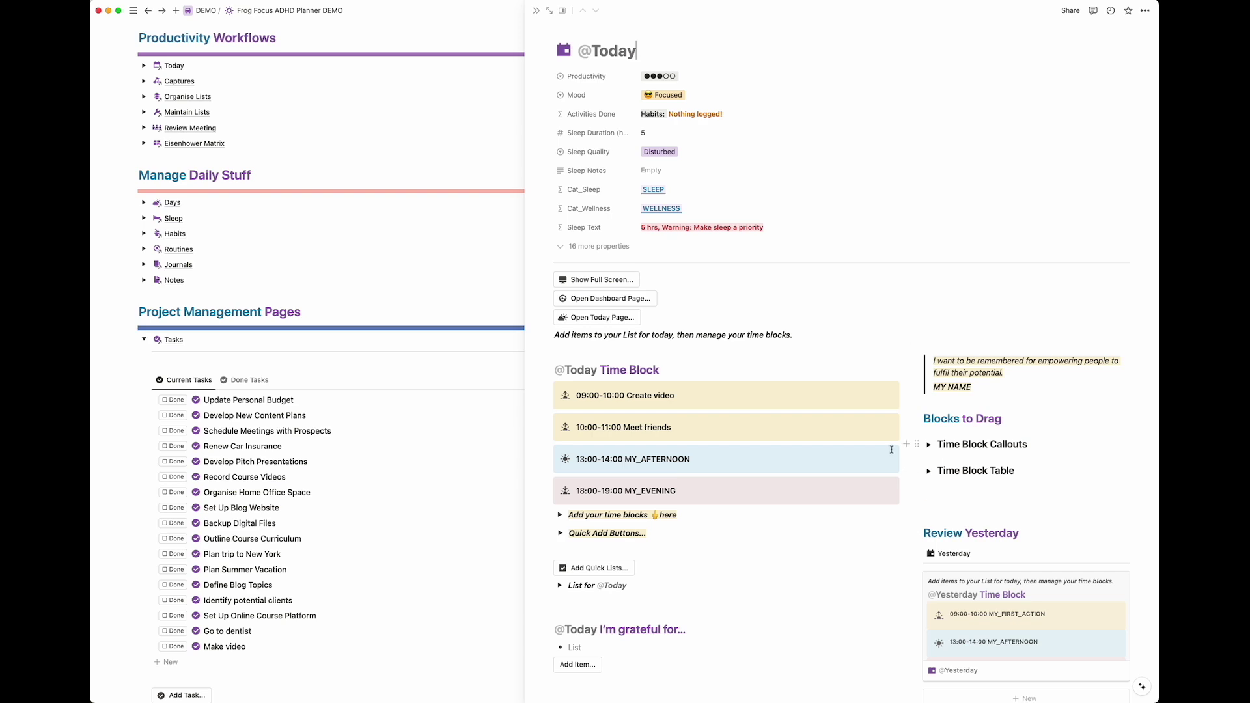
Step: Examine the Plan for Tomorrow lists, tomorrow's time blocks and the Review Yesterday card, and close today's record to return to the dashboard's beginning
{"action": "scroll", "coordinate": [891, 449], "scroll_direction": "down", "scroll_amount": 10}
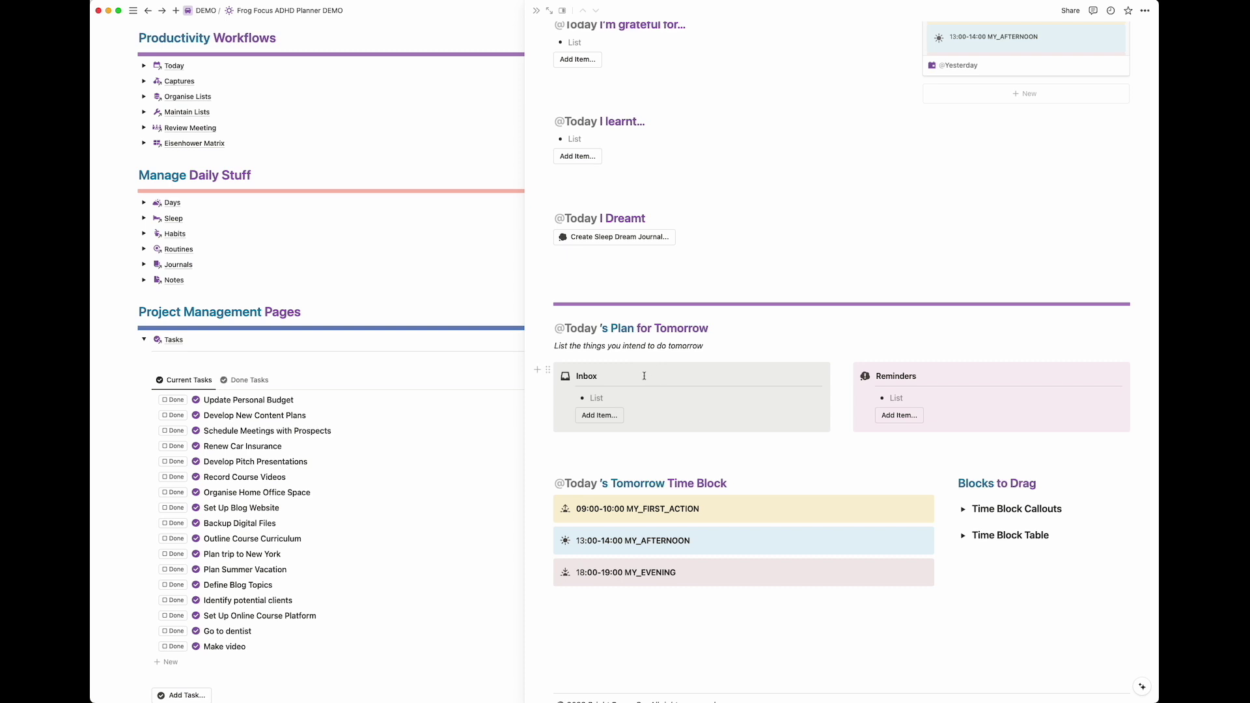
{"action": "left_click", "coordinate": [611, 396]}
{"action": "scroll", "coordinate": [931, 415], "scroll_direction": "up", "scroll_amount": 6}
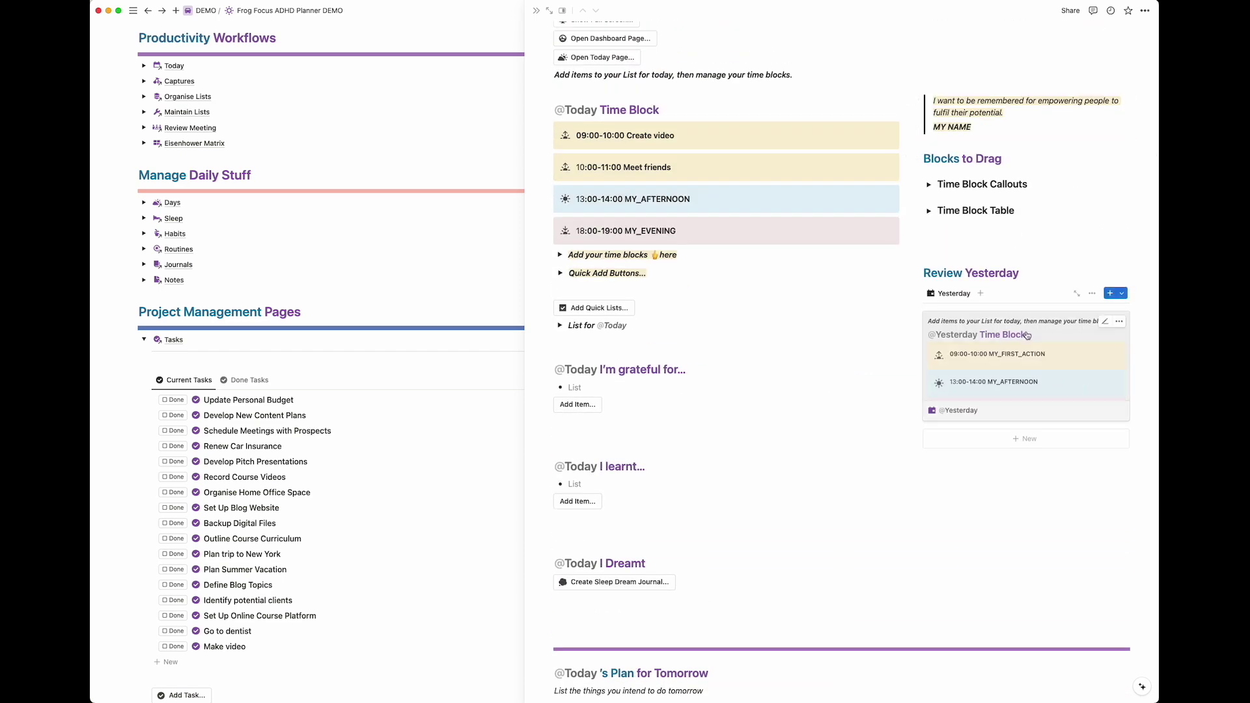
{"action": "scroll", "coordinate": [979, 451], "scroll_direction": "down", "scroll_amount": 2}
{"action": "scroll", "coordinate": [979, 451], "scroll_direction": "down", "scroll_amount": 7}
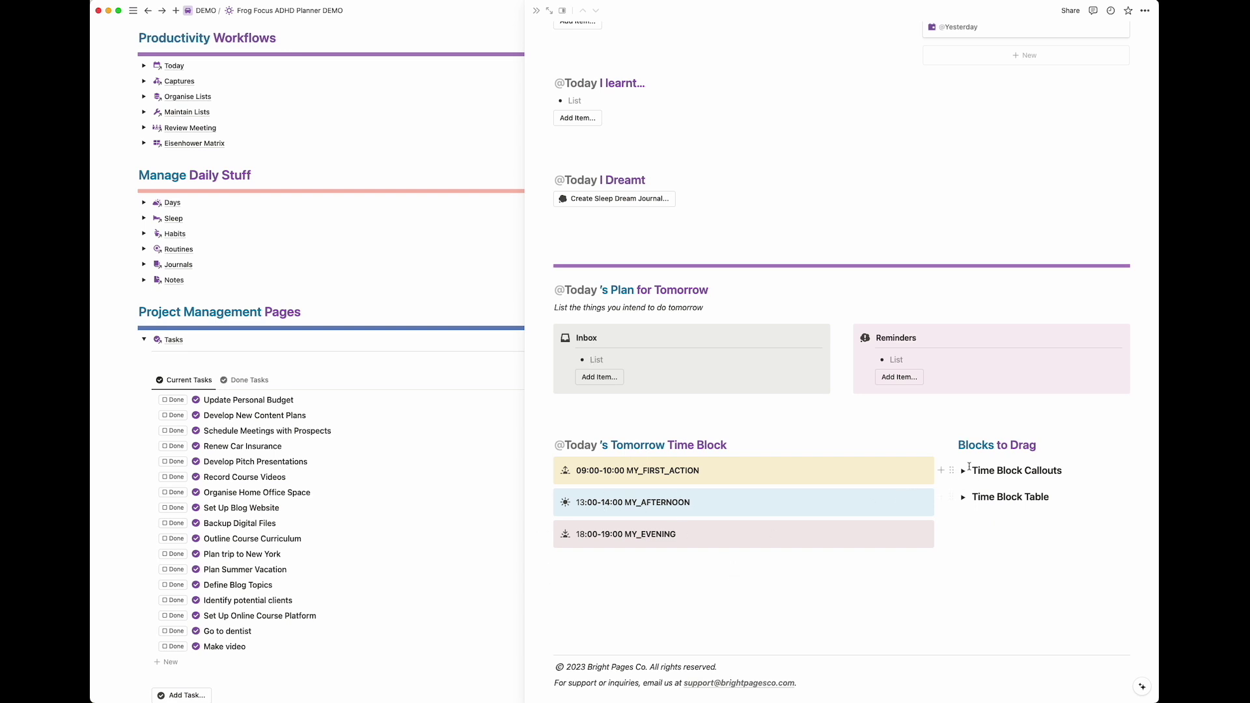
{"action": "scroll", "coordinate": [842, 395], "scroll_direction": "up", "scroll_amount": 15}
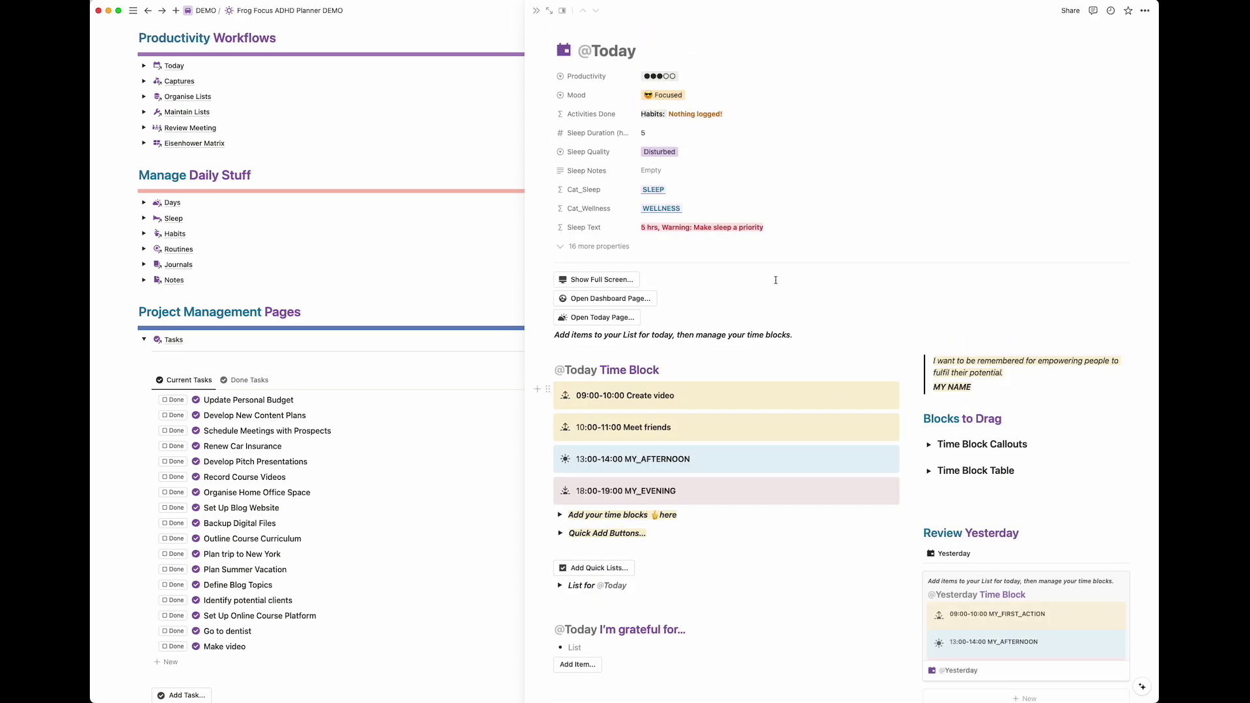
{"action": "left_click", "coordinate": [537, 10]}
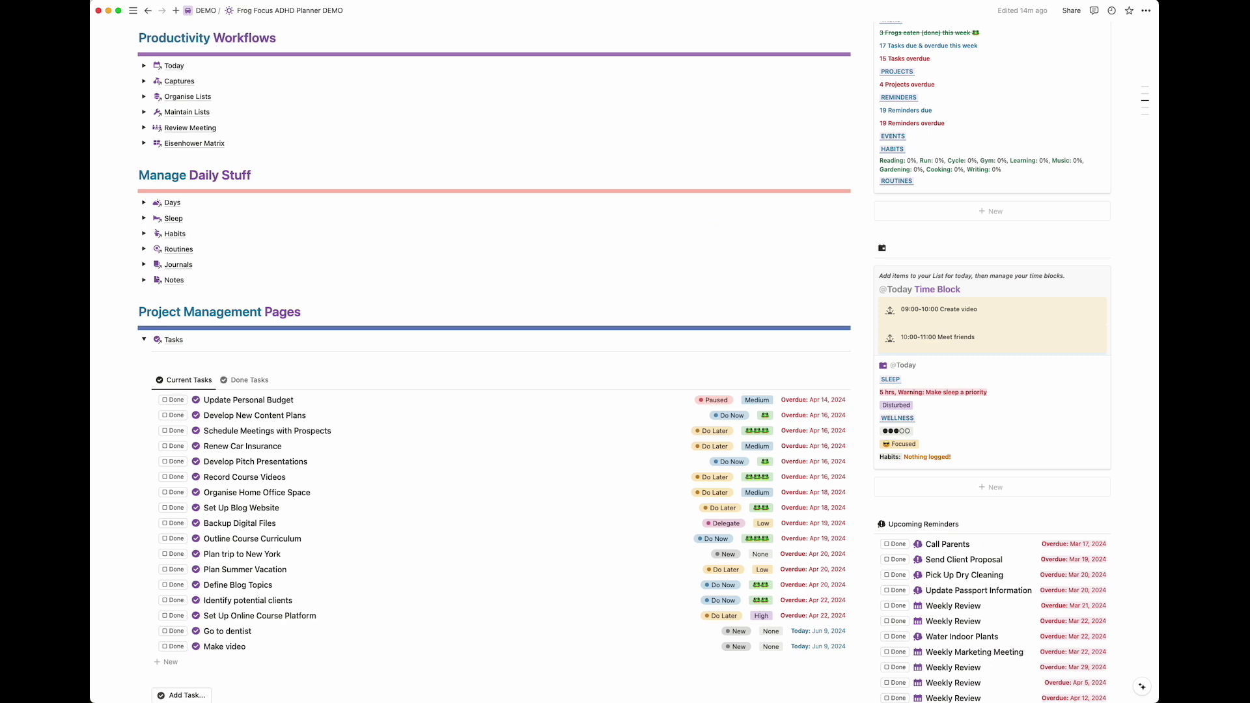
{"action": "scroll", "coordinate": [597, 334], "scroll_direction": "up", "scroll_amount": 15}
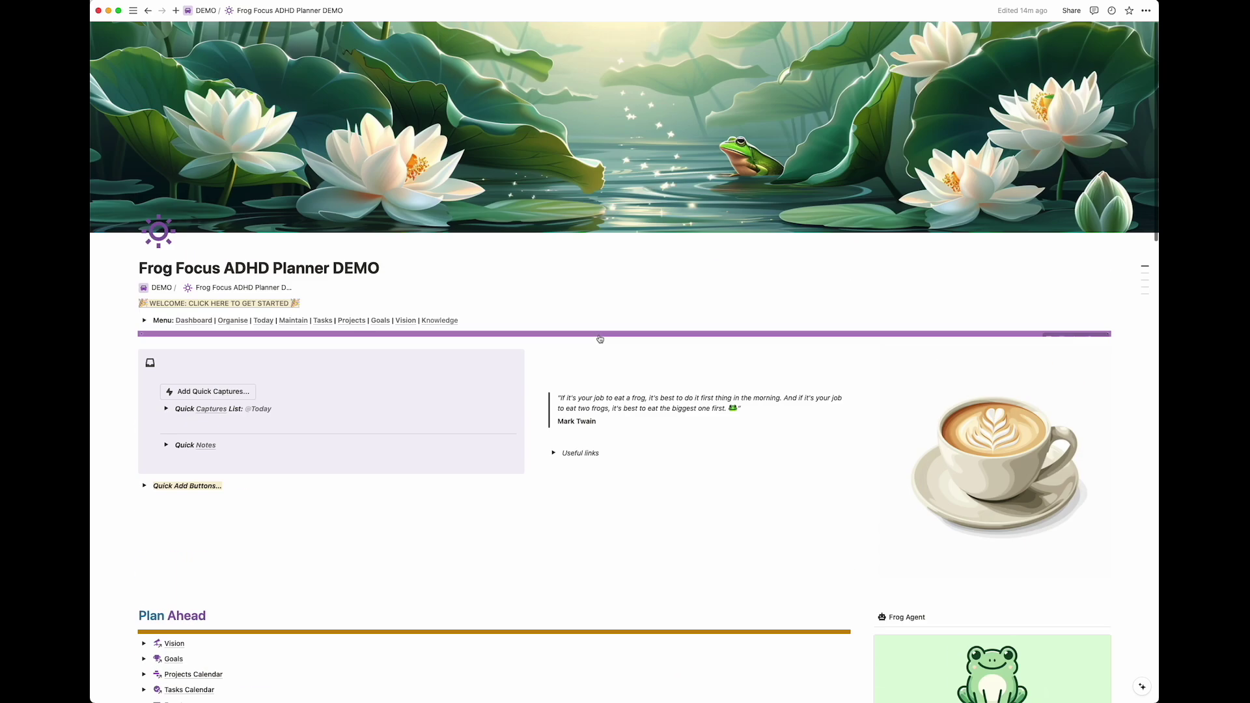